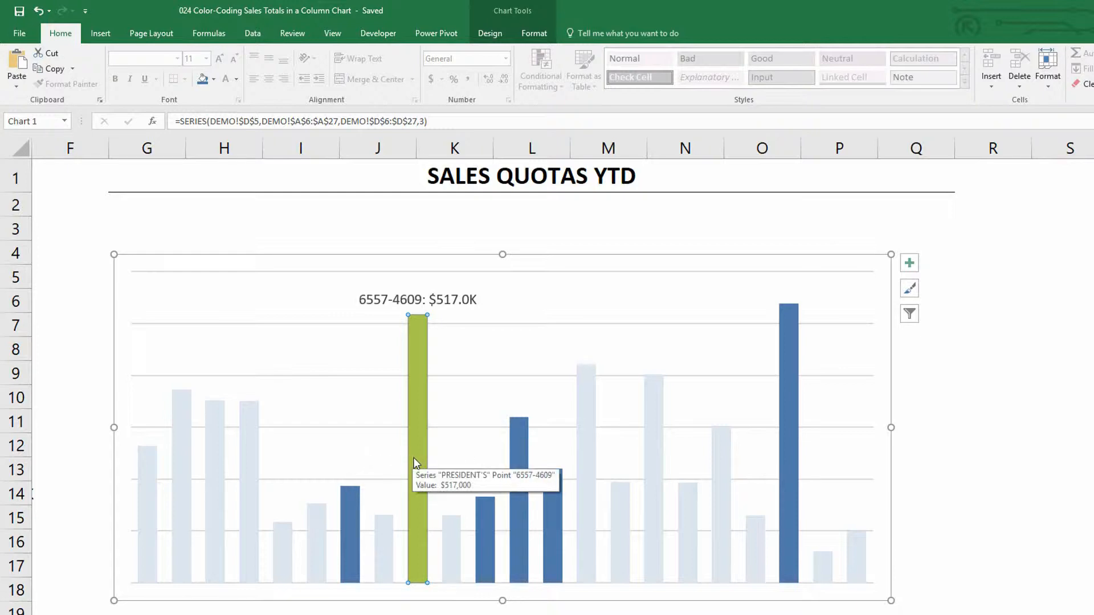
Review the DATA sheet's SALESPERSON ID, YTD SALES, SALES QUOTA and PRESIDENT'S CLUB columns that feed the demo chart
{"action": "left_click", "coordinate": [521, 254]}
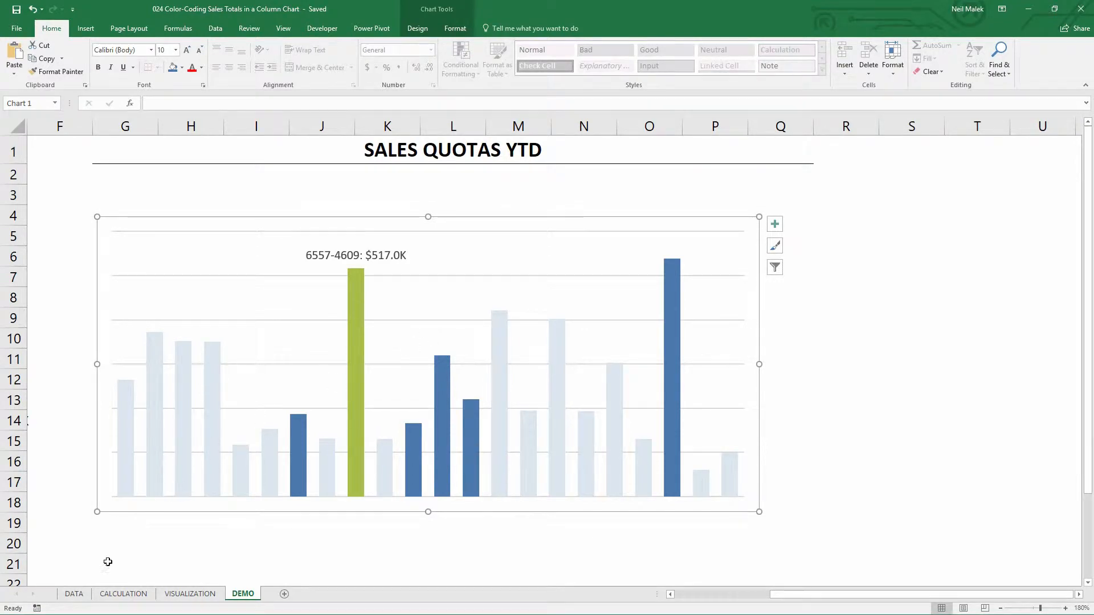
{"action": "left_click", "coordinate": [74, 594]}
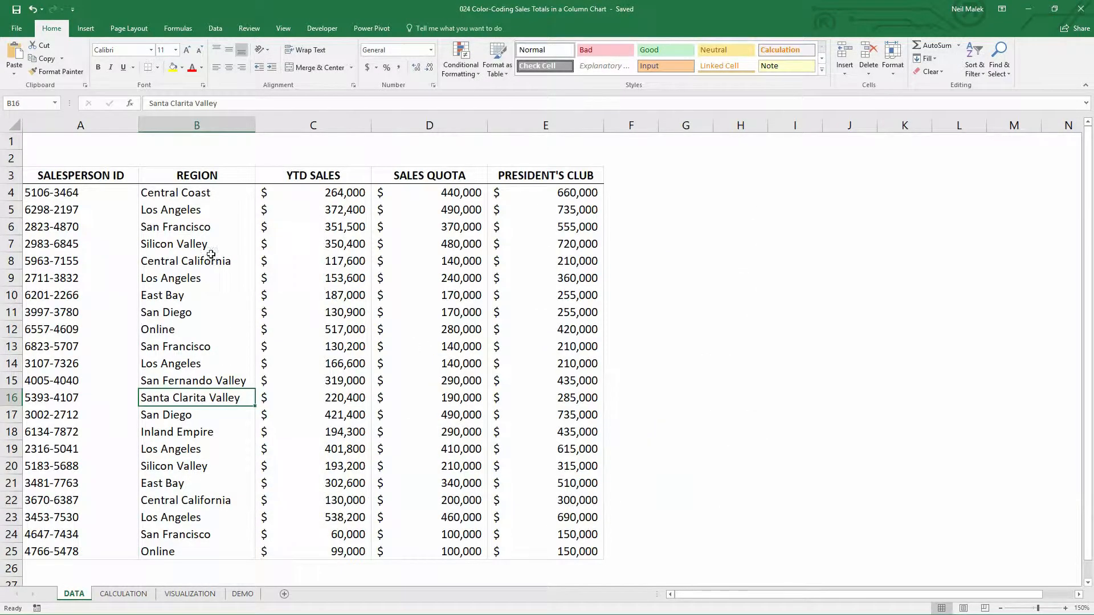
{"action": "left_click_drag", "start_coordinate": [68, 194], "coordinate": [103, 549]}
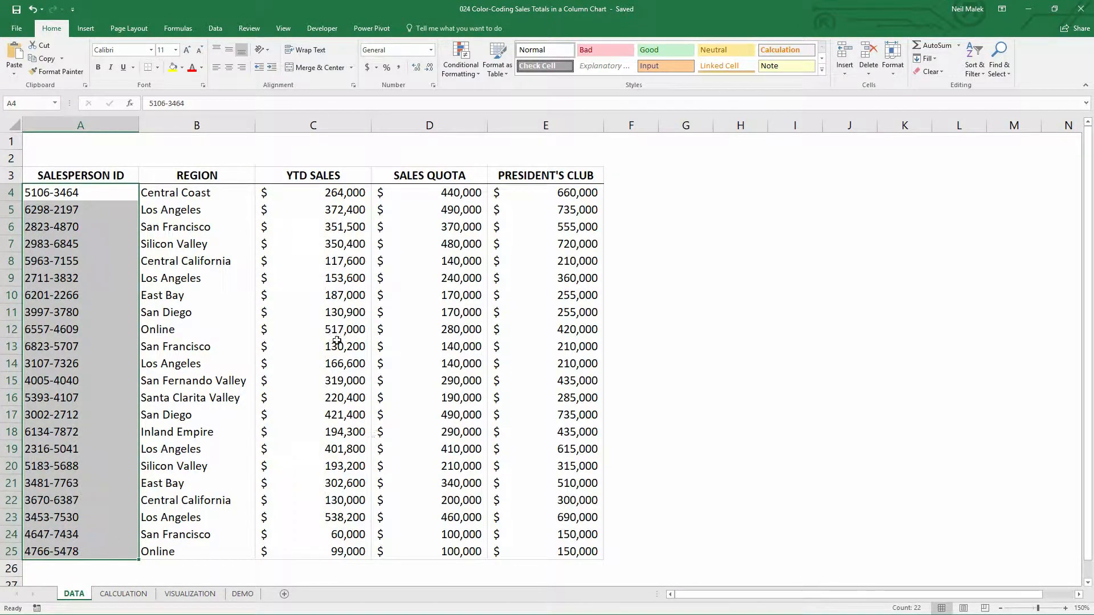
{"action": "left_click_drag", "start_coordinate": [297, 196], "coordinate": [338, 552]}
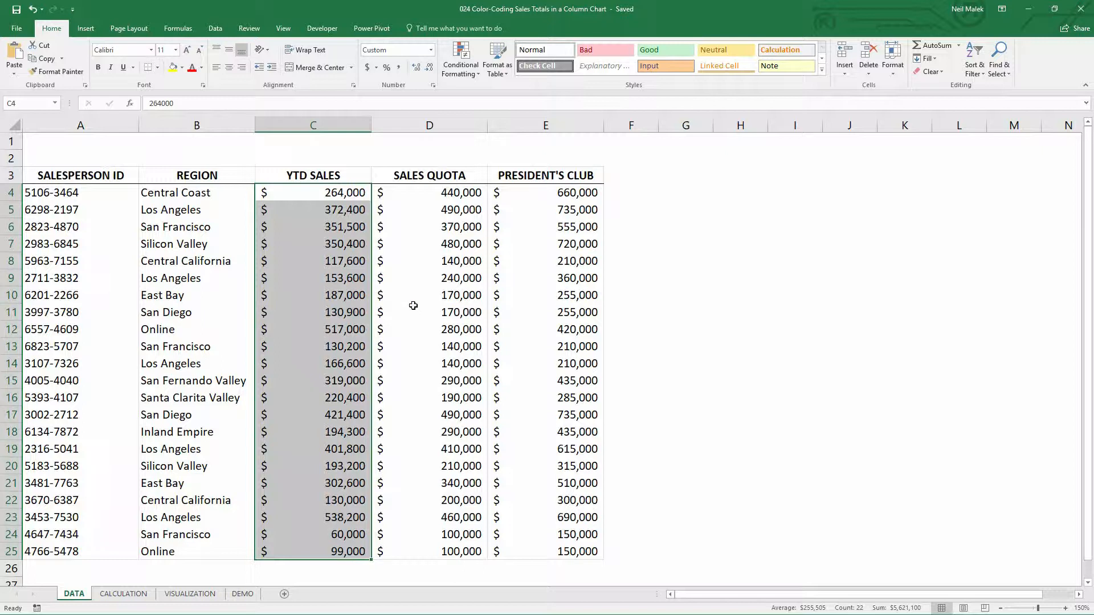
{"action": "left_click", "coordinate": [466, 192]}
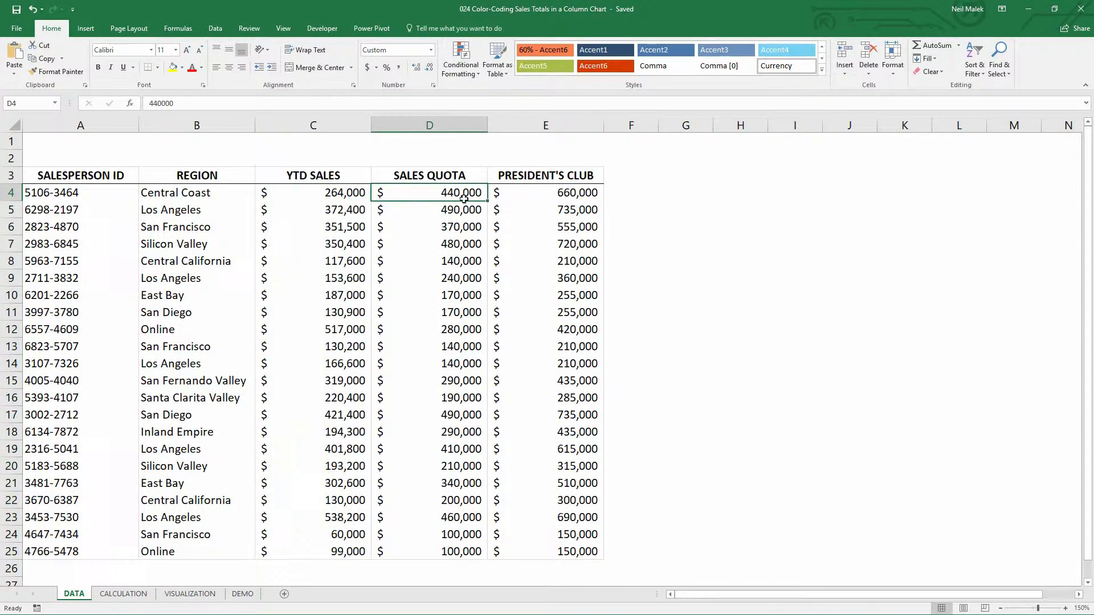
{"action": "left_click", "coordinate": [521, 195]}
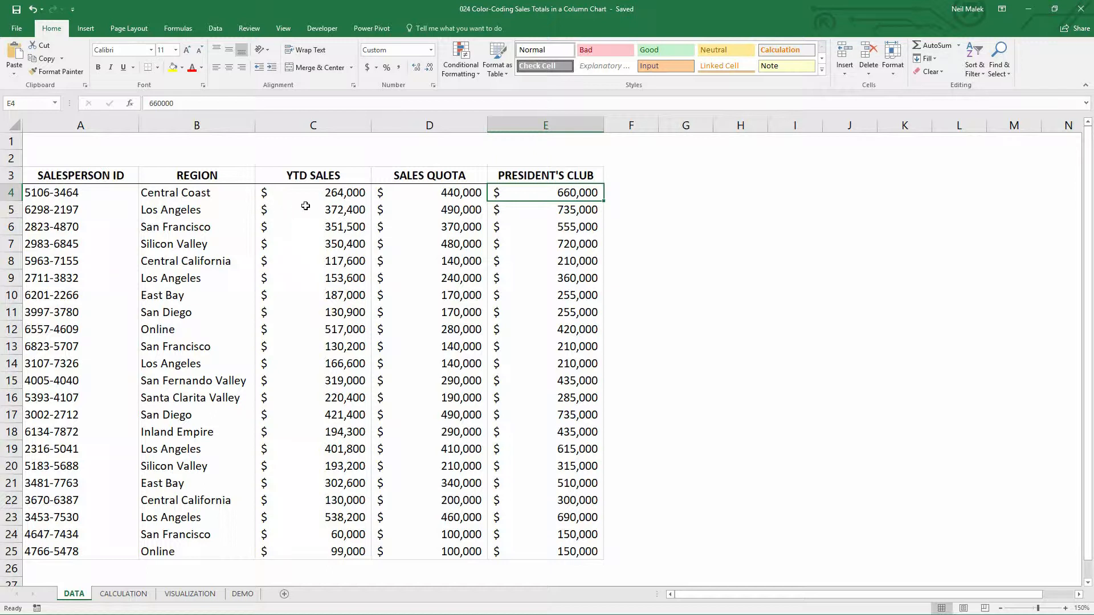
{"action": "left_click_drag", "start_coordinate": [322, 180], "coordinate": [323, 557]}
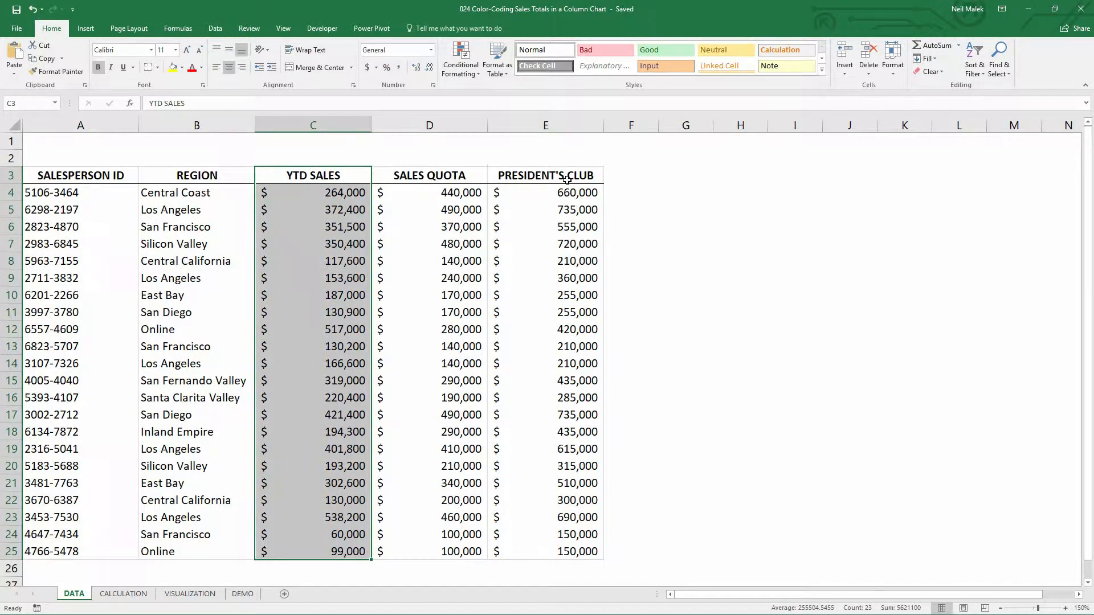
Copy the SALESPERSON ID column with its header from the DATA sheet into the CALCULATION sheet, starting at A4
{"action": "left_click", "coordinate": [123, 595]}
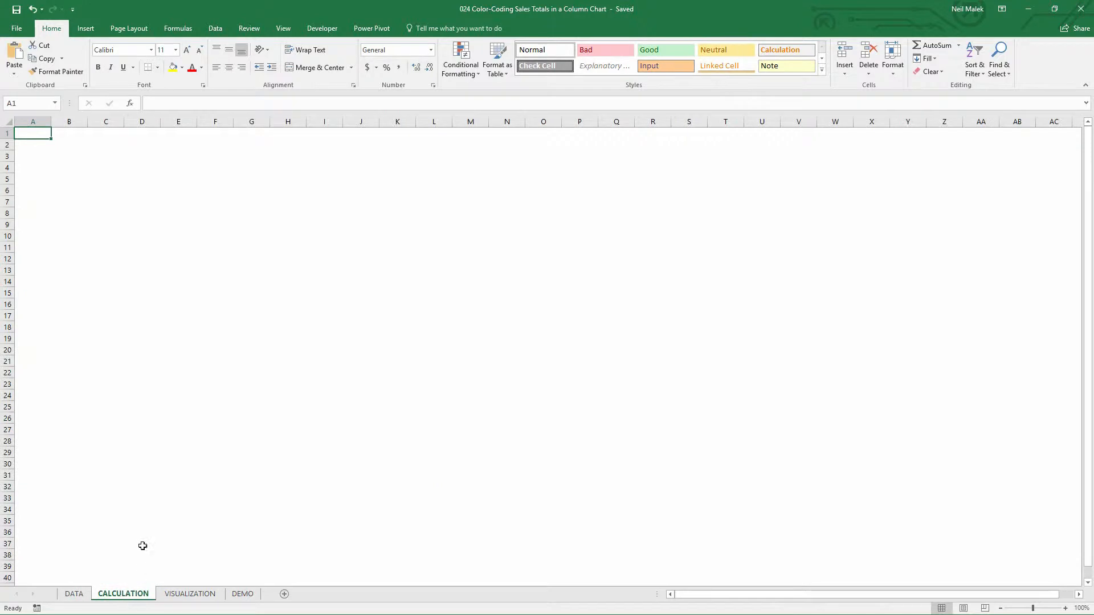
{"action": "left_click", "coordinate": [1063, 609]}
{"action": "left_click", "coordinate": [1063, 609]}
{"action": "left_click", "coordinate": [1063, 609]}
{"action": "left_click", "coordinate": [1063, 609]}
{"action": "left_click", "coordinate": [1063, 609]}
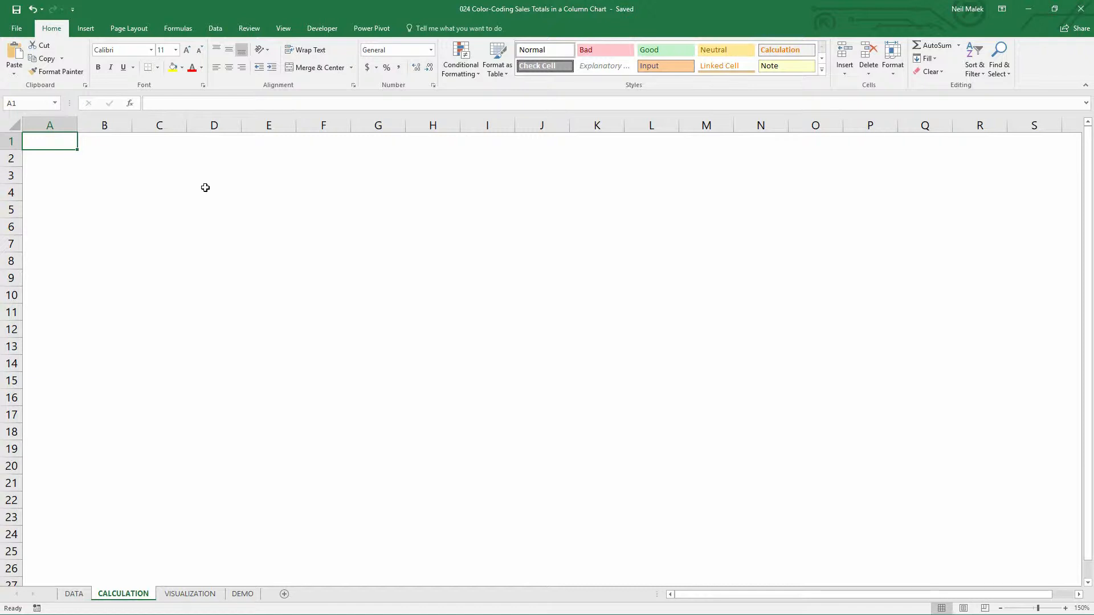
{"action": "left_click", "coordinate": [74, 594]}
{"action": "left_click_drag", "start_coordinate": [74, 175], "coordinate": [54, 547]}
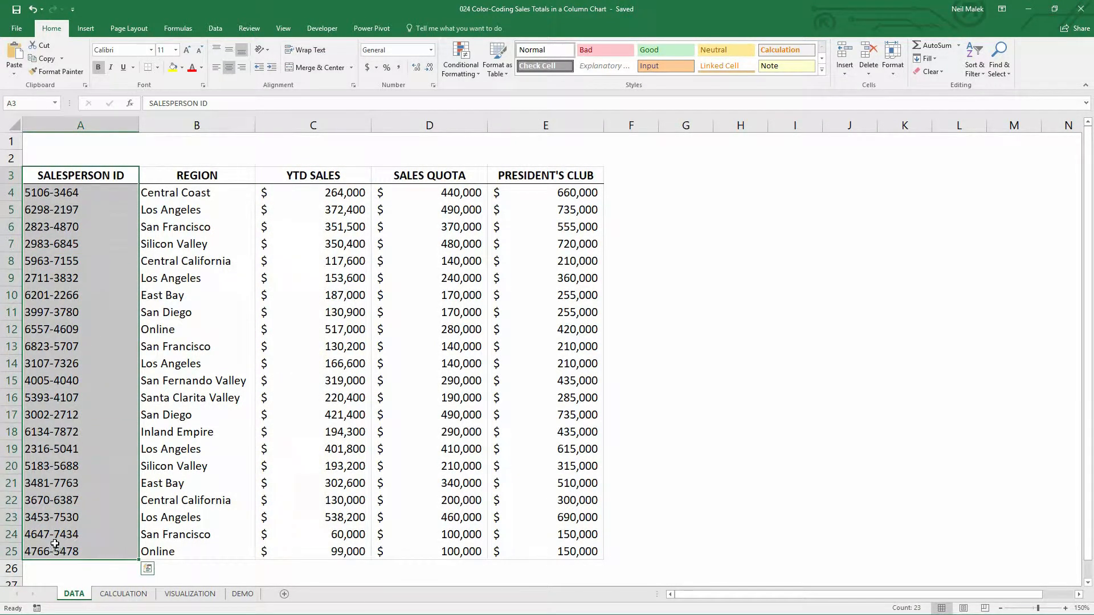
{"action": "key", "text": "ctrl+c"}
{"action": "left_click", "coordinate": [123, 594]}
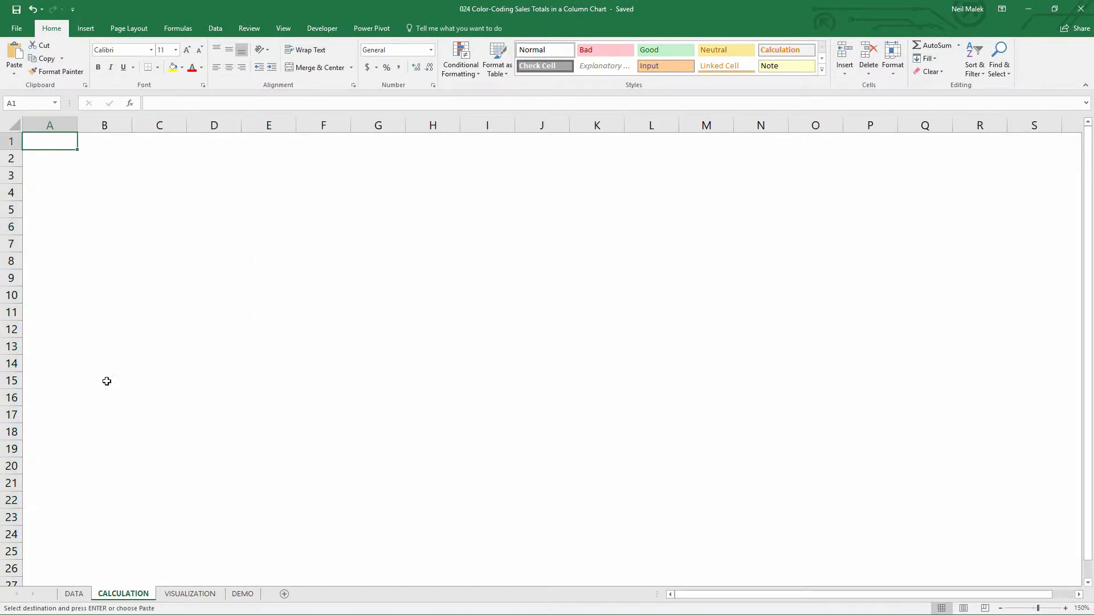
{"action": "left_click", "coordinate": [49, 193]}
{"action": "key", "text": "ctrl+v"}
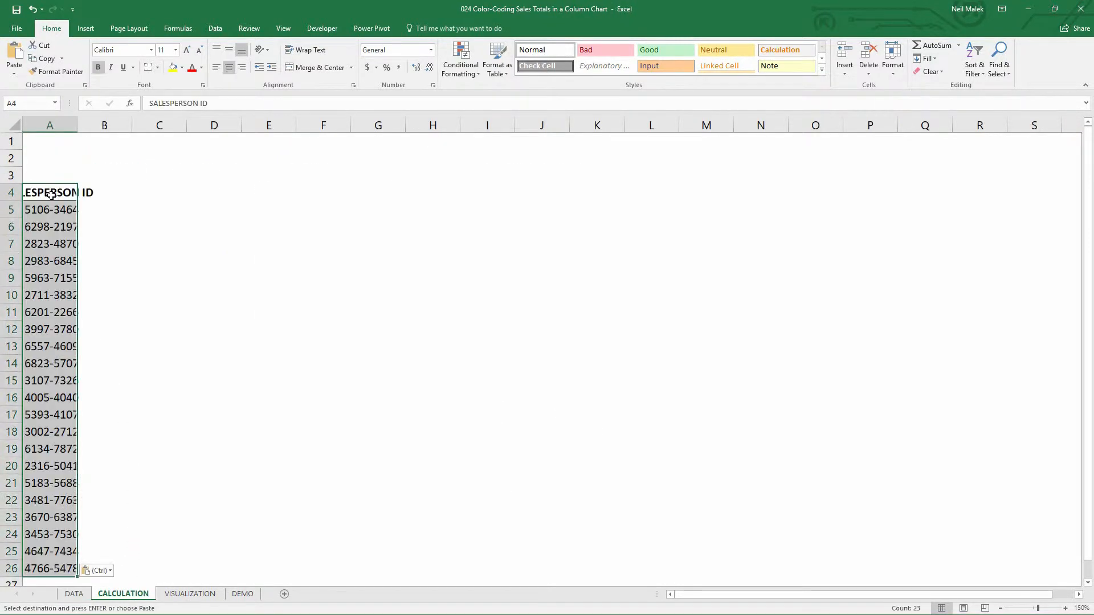
Fit column A's width to its contents and center the salesperson IDs in A5:A26
{"action": "double_click", "coordinate": [78, 126]}
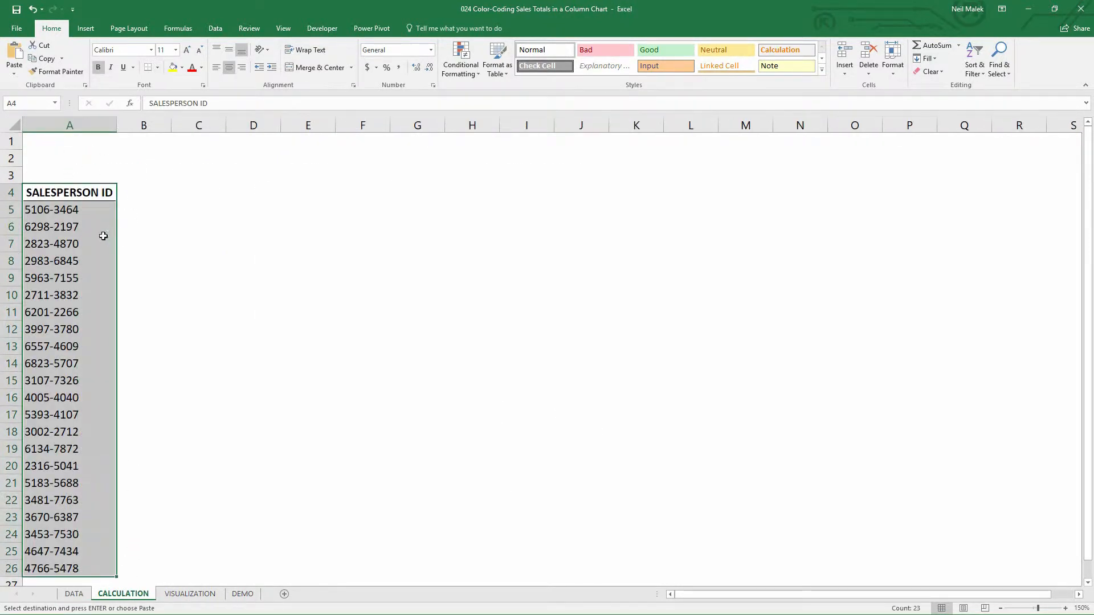
{"action": "left_click_drag", "start_coordinate": [75, 213], "coordinate": [74, 567]}
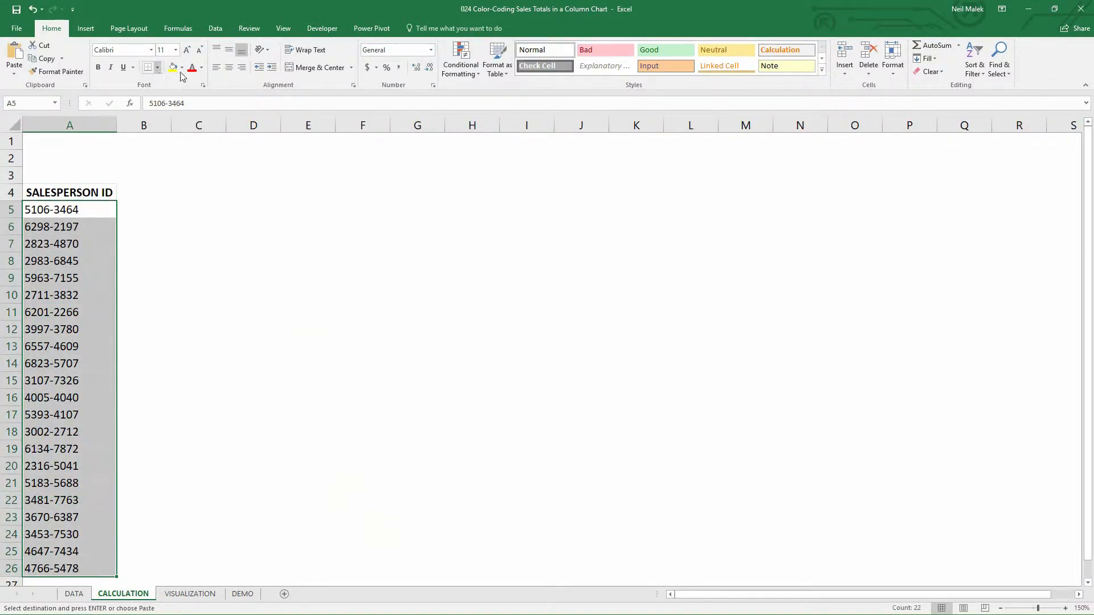
{"action": "left_click", "coordinate": [228, 68]}
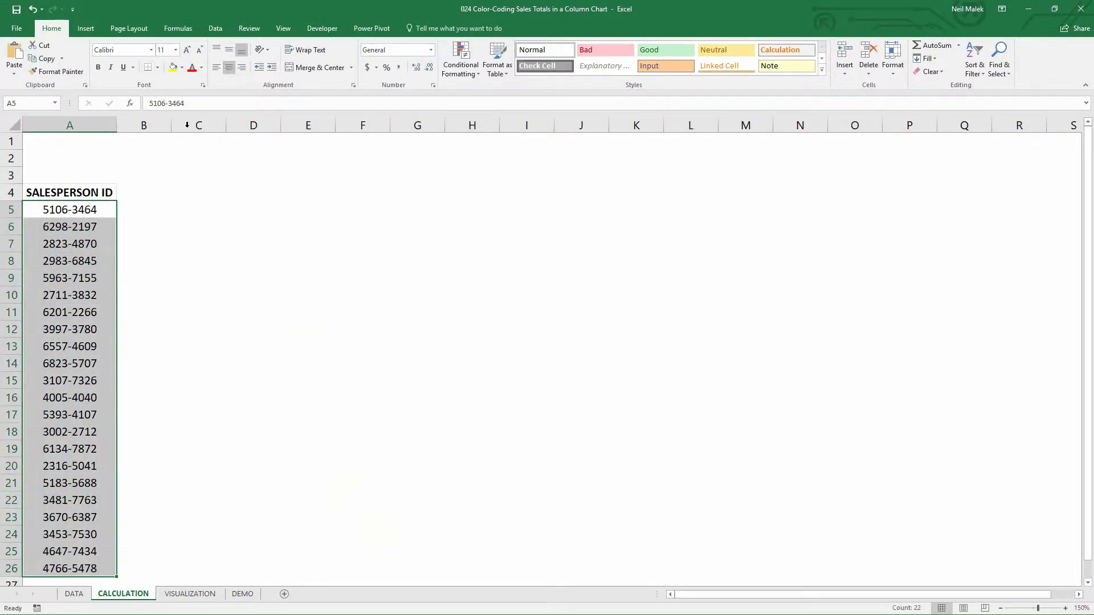
{"action": "left_click", "coordinate": [149, 199]}
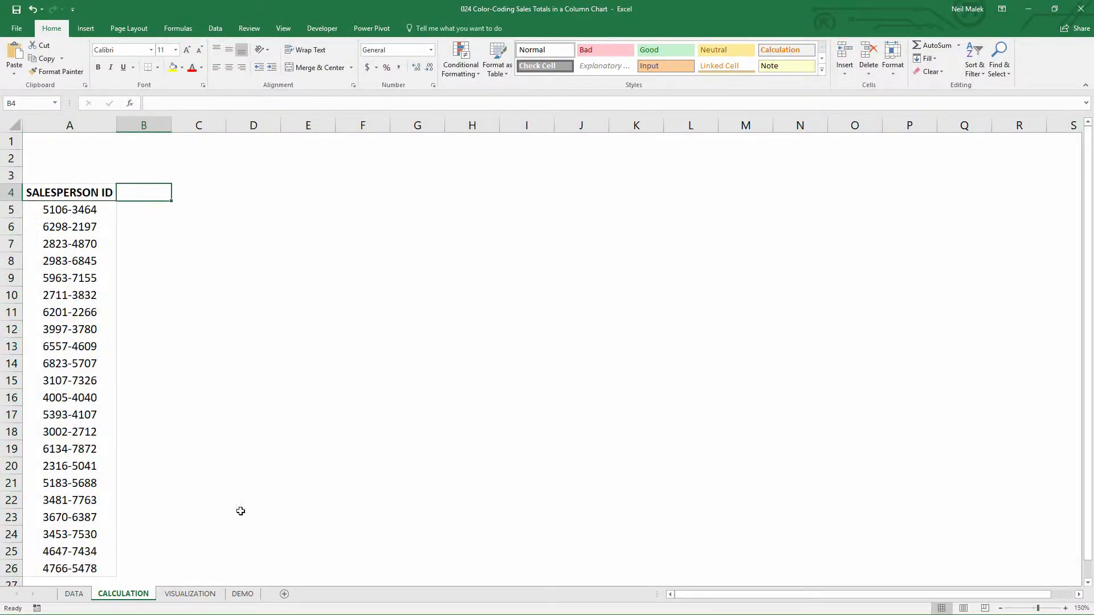
Examine the under-quota, quota and president's club series in the DEMO sheet's column chart
{"action": "left_click", "coordinate": [243, 594]}
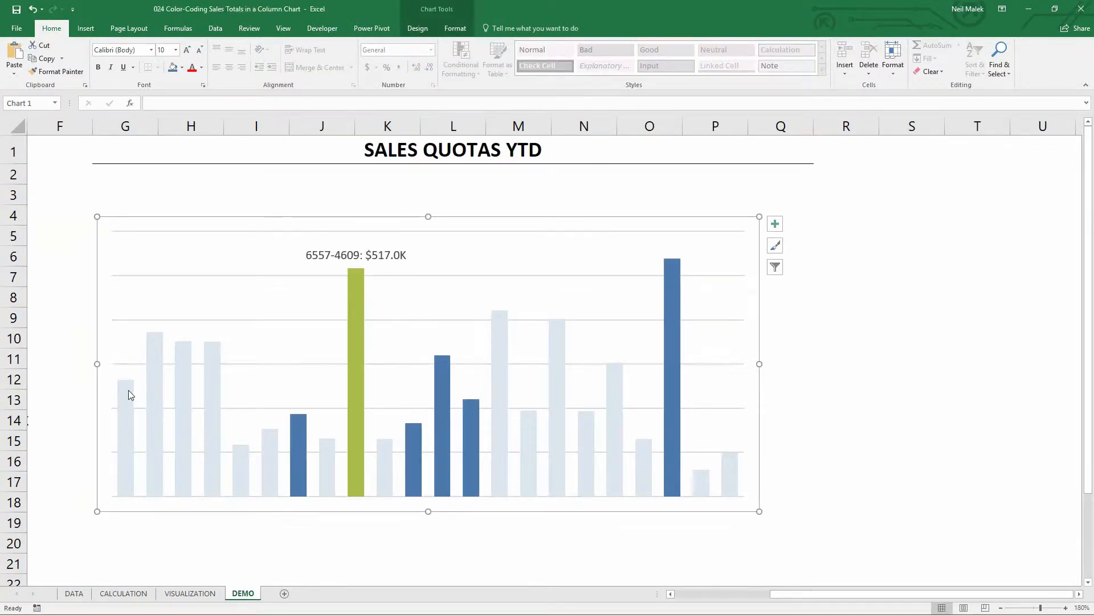
{"action": "mouse_move", "coordinate": [128, 391]}
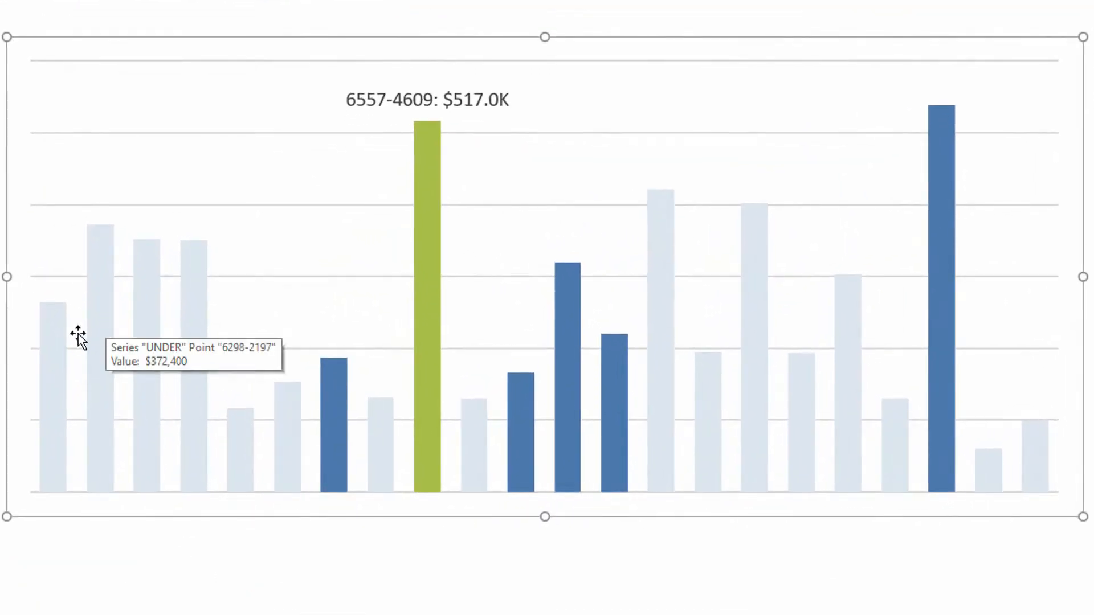
{"action": "mouse_move", "coordinate": [101, 335]}
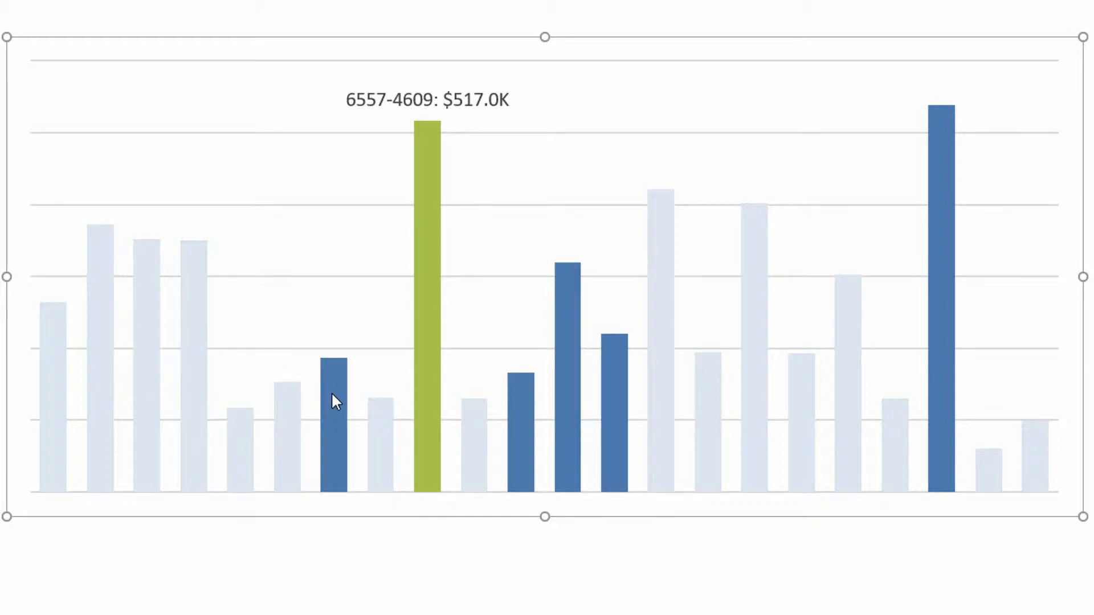
{"action": "mouse_move", "coordinate": [332, 394]}
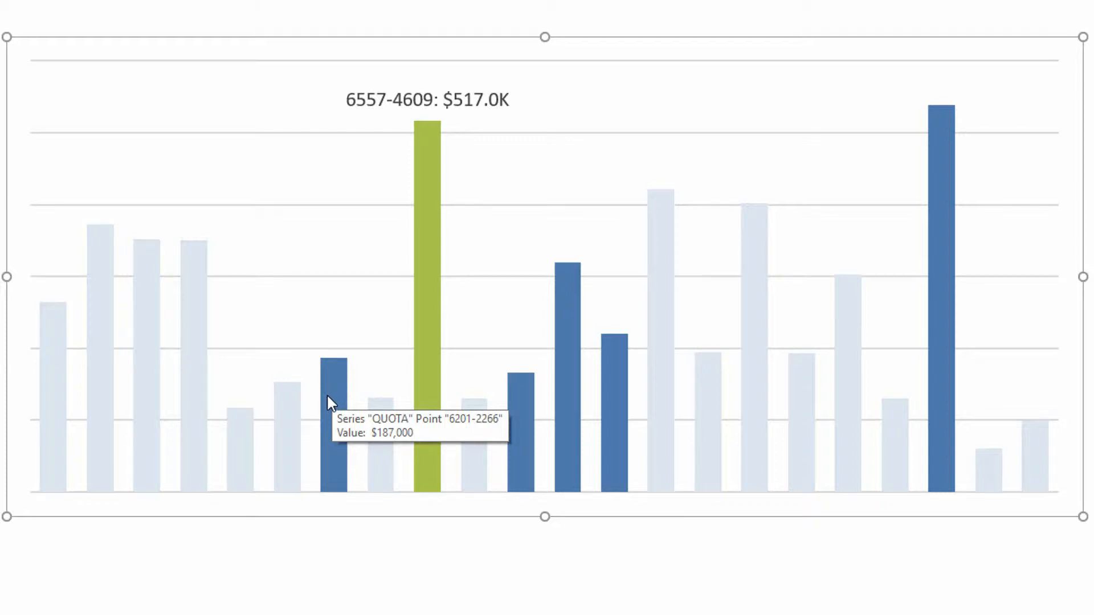
{"action": "mouse_move", "coordinate": [424, 317]}
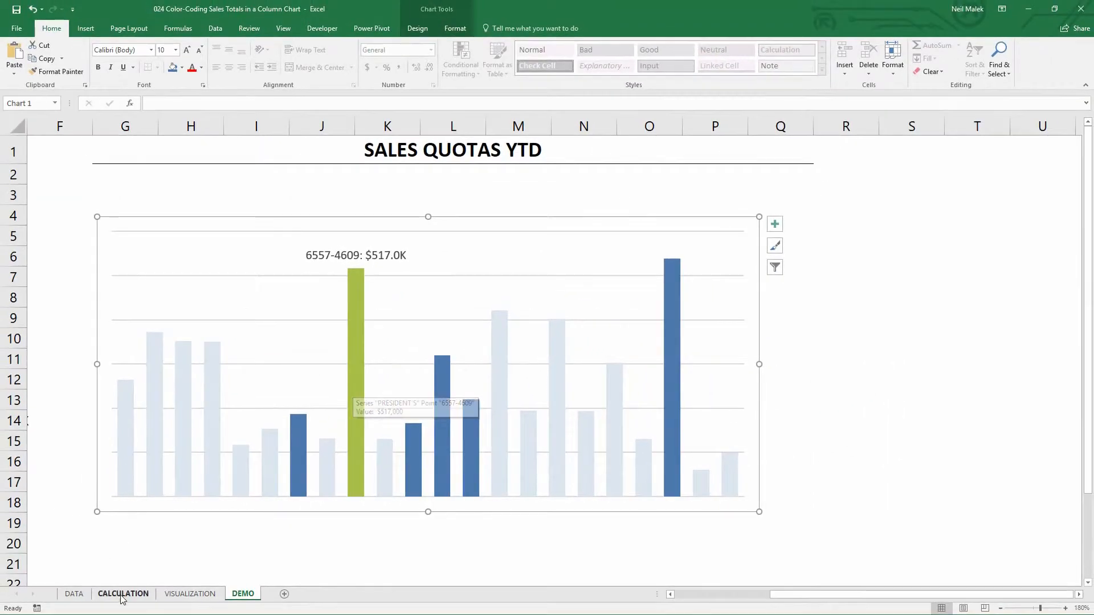
Enter the headers UNDER QUOTA, MET QUOTA and PRESIDENT'S CLUB in B4:D4 of the CALCULATION sheet
{"action": "left_click", "coordinate": [122, 595]}
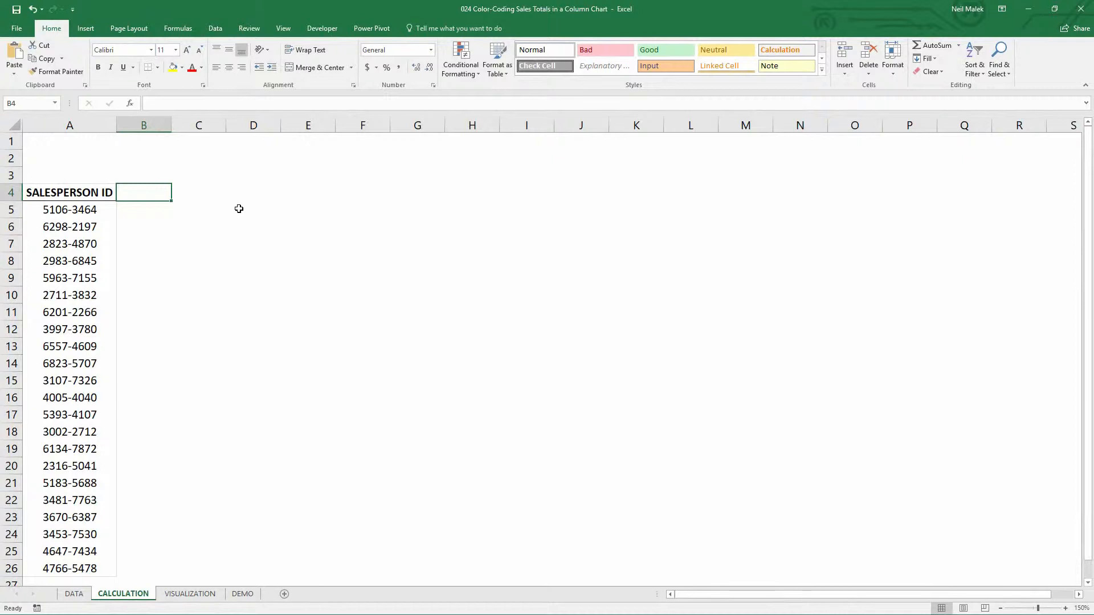
{"action": "key", "text": "Caps_Lock"}
{"action": "type", "text": "UNDER QUOTA"}
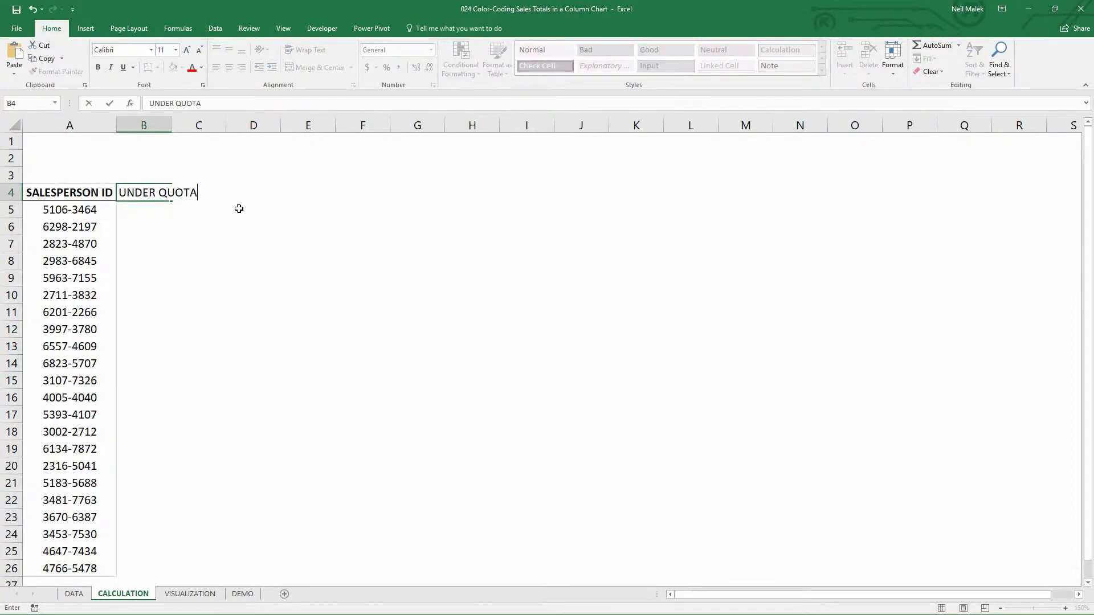
{"action": "key", "text": "Tab"}
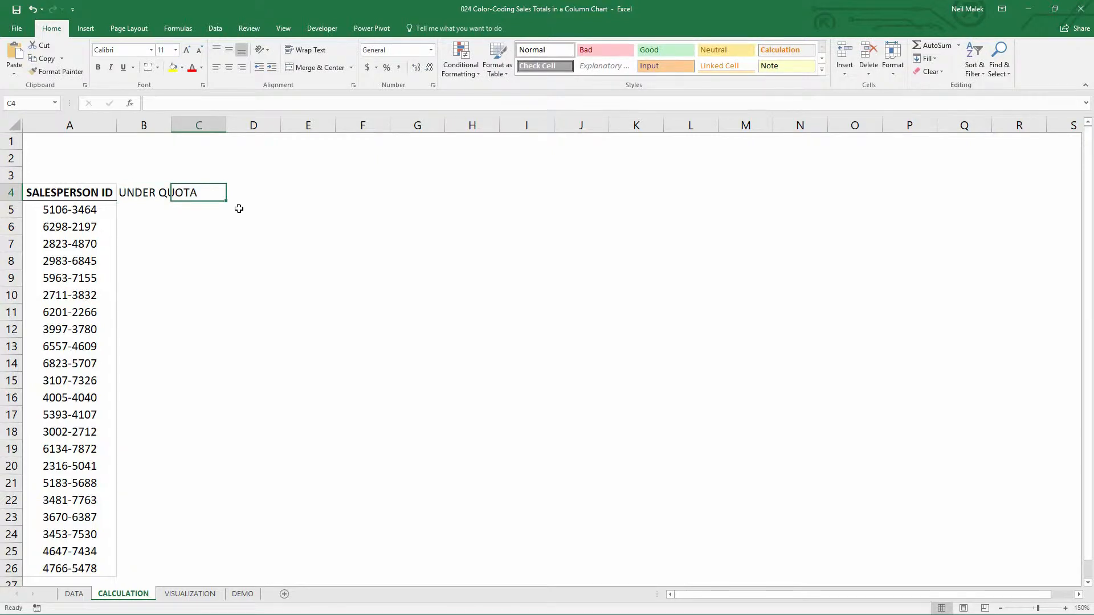
{"action": "type", "text": "MET QU"}
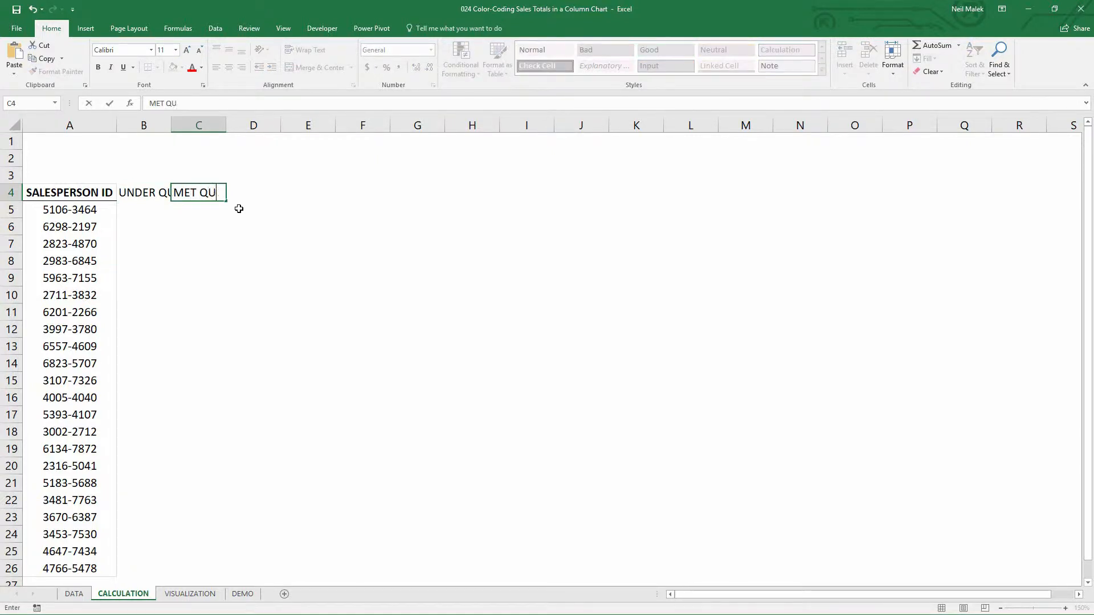
{"action": "type", "text": "OTA"}
{"action": "key", "text": "Tab"}
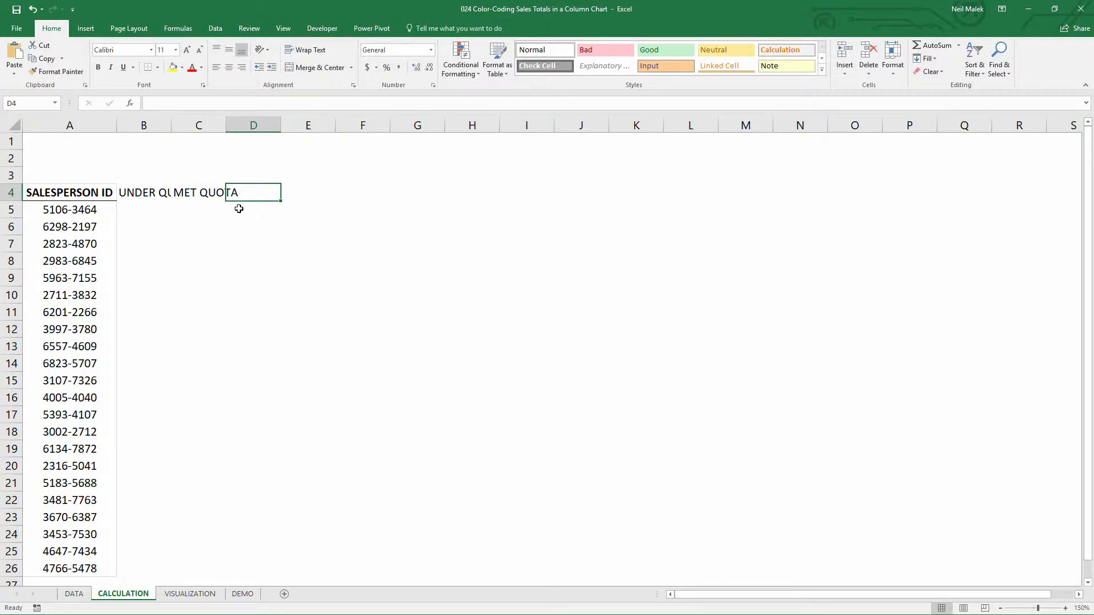
{"action": "type", "text": "PRE"}
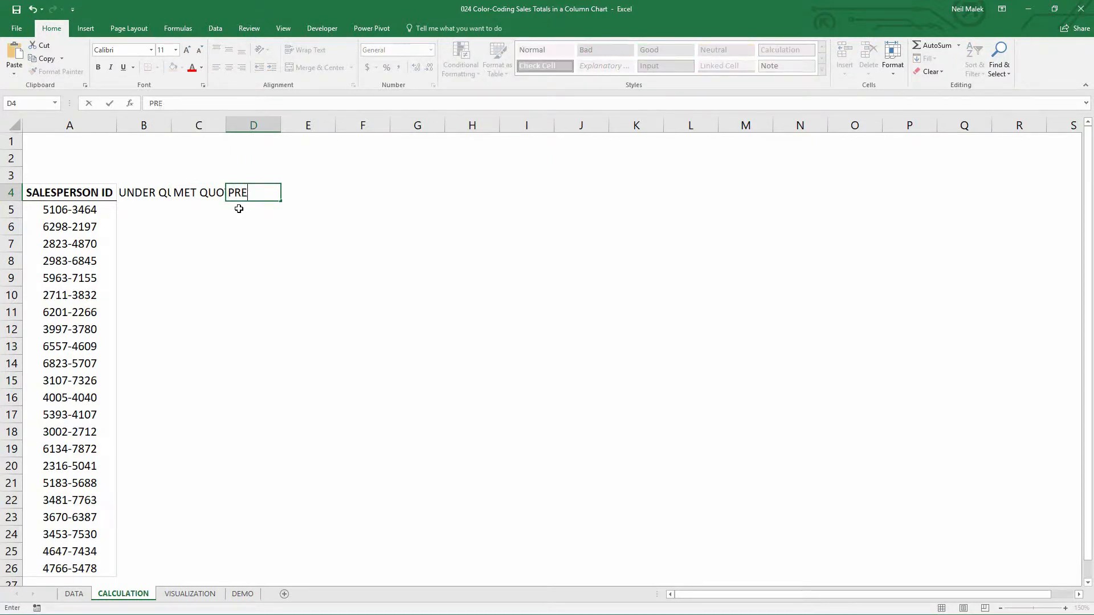
{"action": "type", "text": "SIDENT'S CLUB"}
{"action": "key", "text": "Return"}
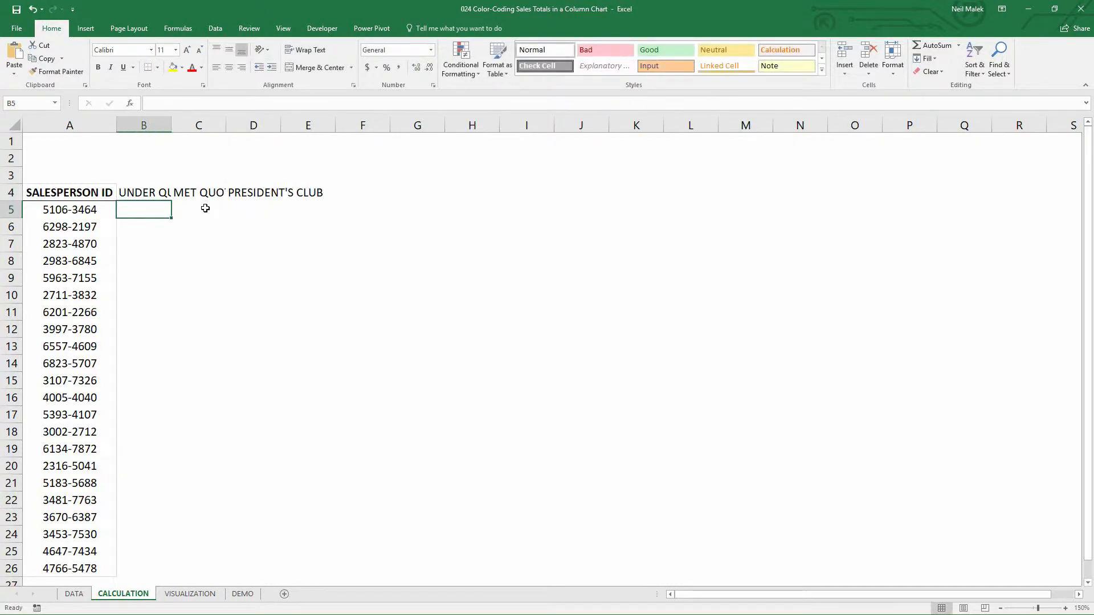
Make the headers in B4:D4 bold and widen columns B to D equally so the full header text fits
{"action": "left_click_drag", "start_coordinate": [152, 193], "coordinate": [269, 191]}
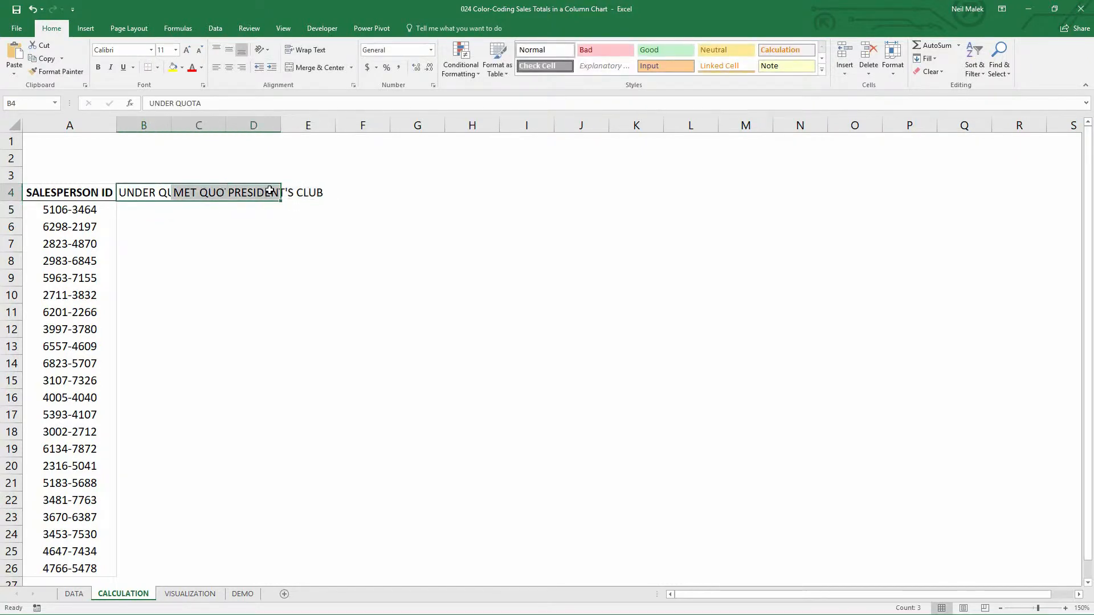
{"action": "key", "text": "ctrl+b"}
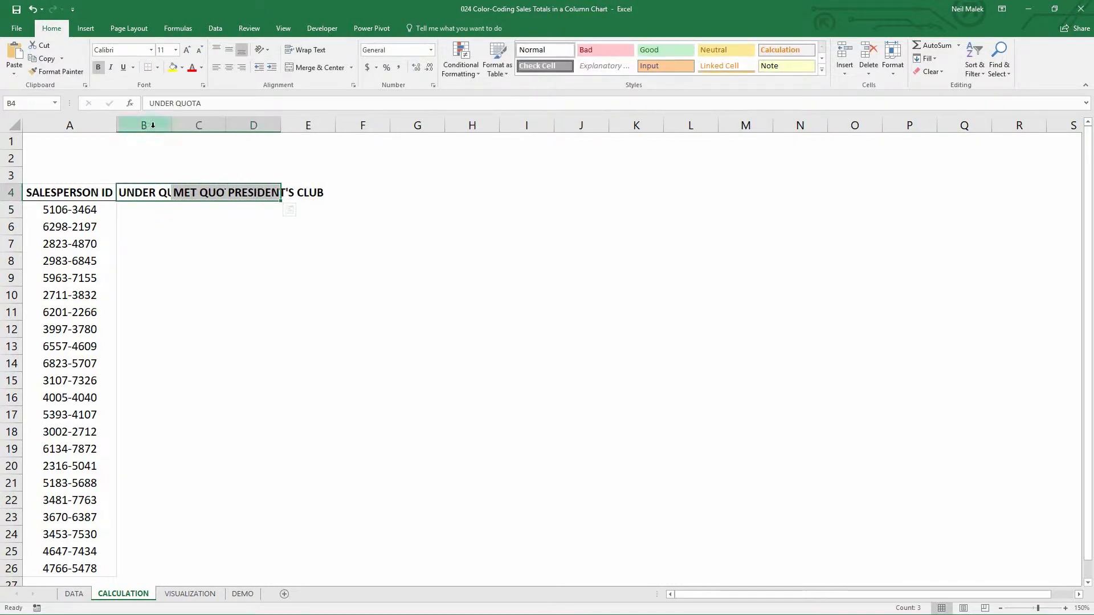
{"action": "left_click_drag", "start_coordinate": [156, 126], "coordinate": [347, 122]}
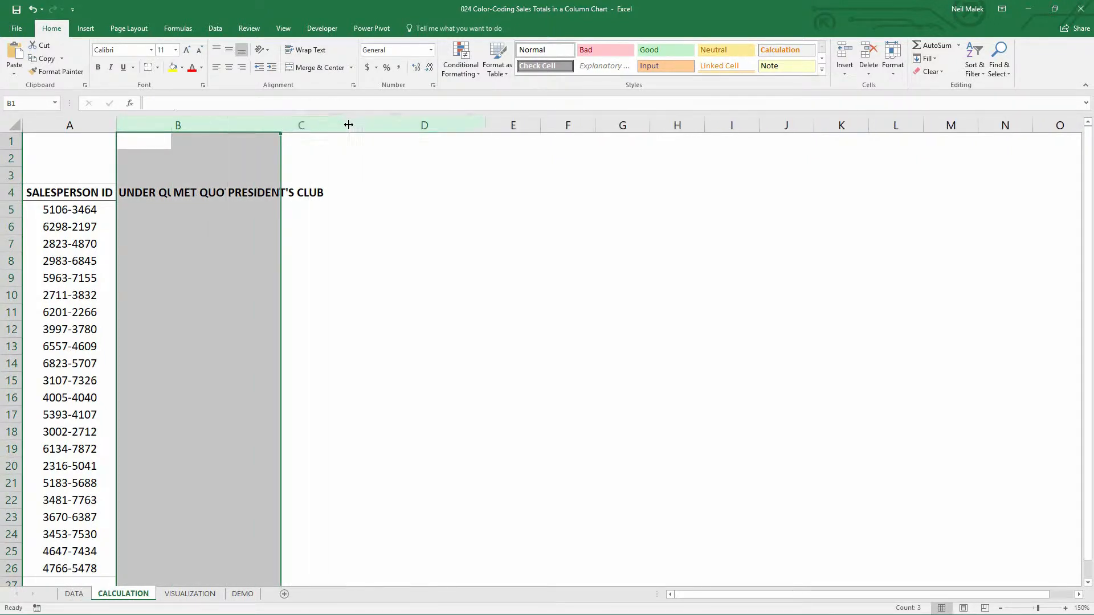
{"action": "left_click", "coordinate": [171, 191]}
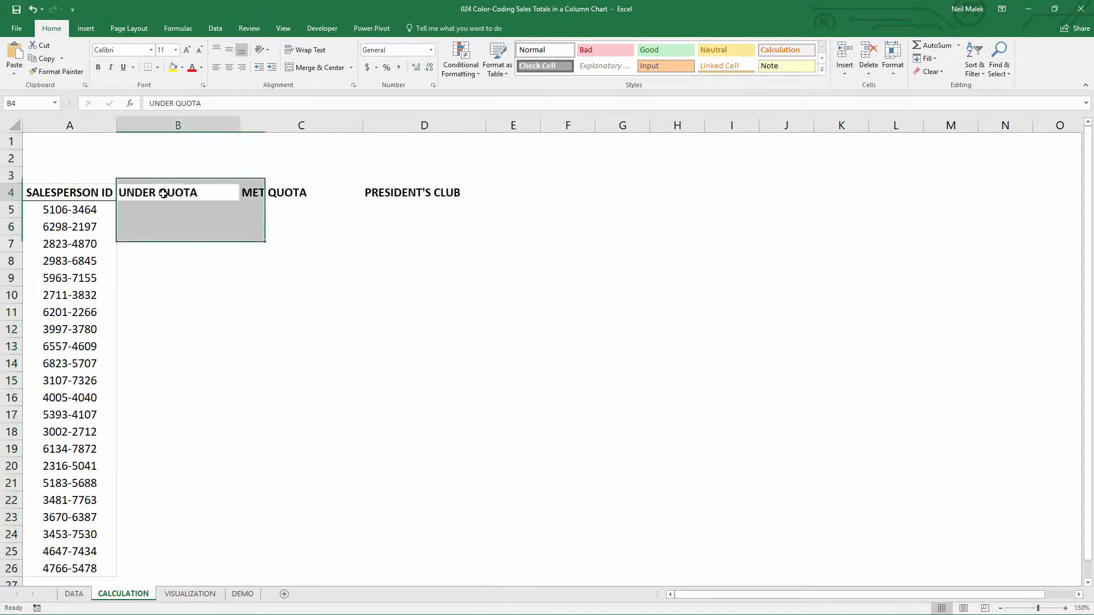
{"action": "left_click_drag", "start_coordinate": [178, 194], "coordinate": [205, 527]}
{"action": "left_click_drag", "start_coordinate": [292, 197], "coordinate": [322, 388]}
{"action": "left_click_drag", "start_coordinate": [424, 188], "coordinate": [425, 379]}
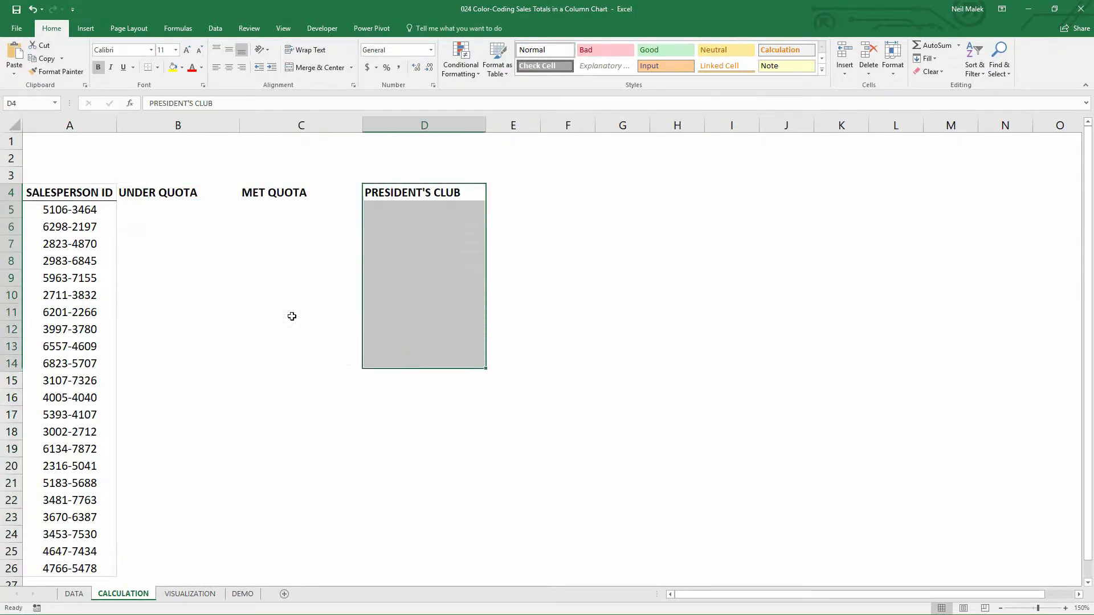
Center the UNDER QUOTA, MET QUOTA and PRESIDENT'S CLUB headers in B4:D4
{"action": "left_click_drag", "start_coordinate": [176, 196], "coordinate": [419, 190]}
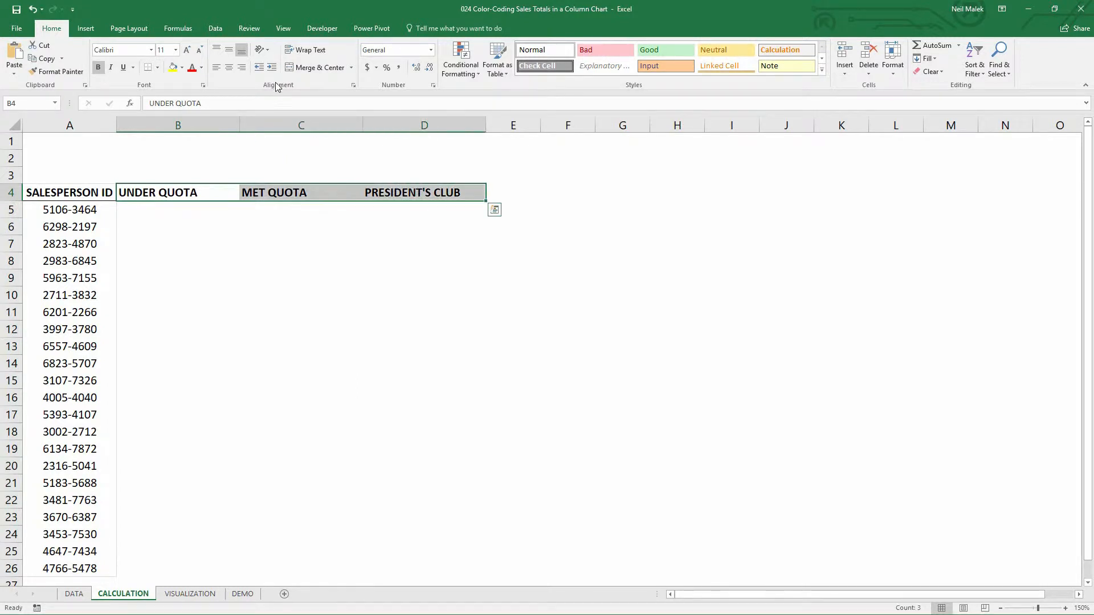
{"action": "left_click", "coordinate": [229, 68]}
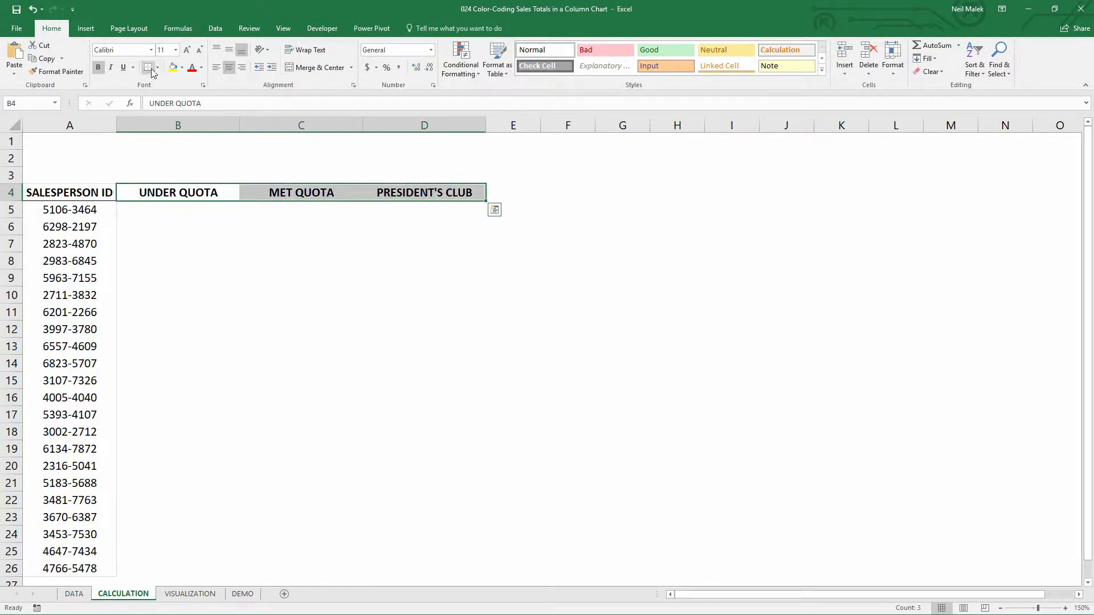
Enter the formula =IF(DATA!C4<DATA!D4,DATA!C4,0) in B5 under UNDER QUOTA
{"action": "left_click", "coordinate": [172, 212]}
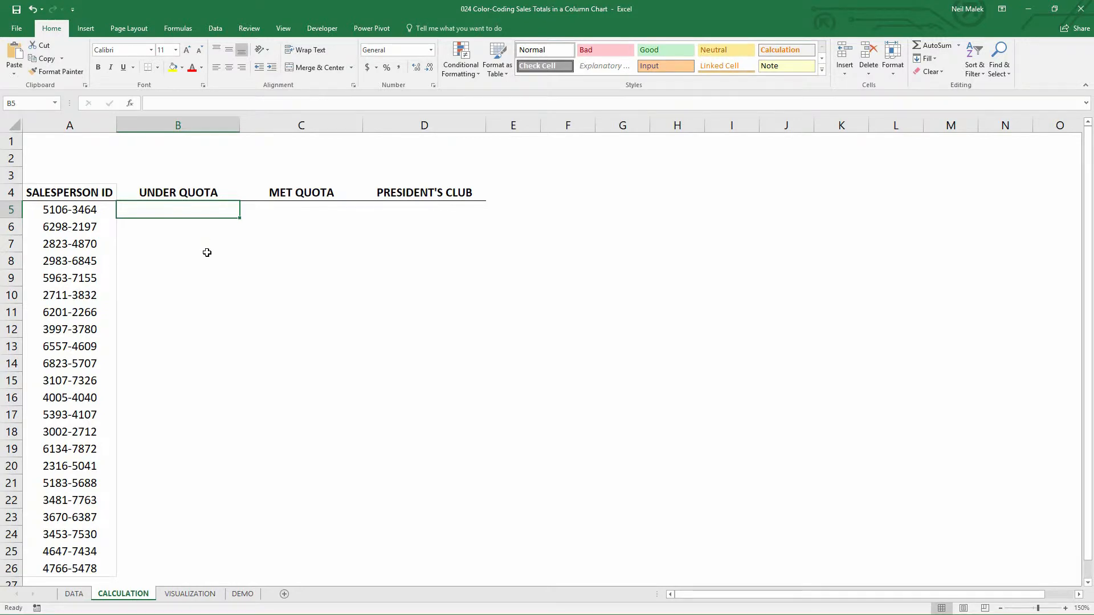
{"action": "type", "text": "=l"}
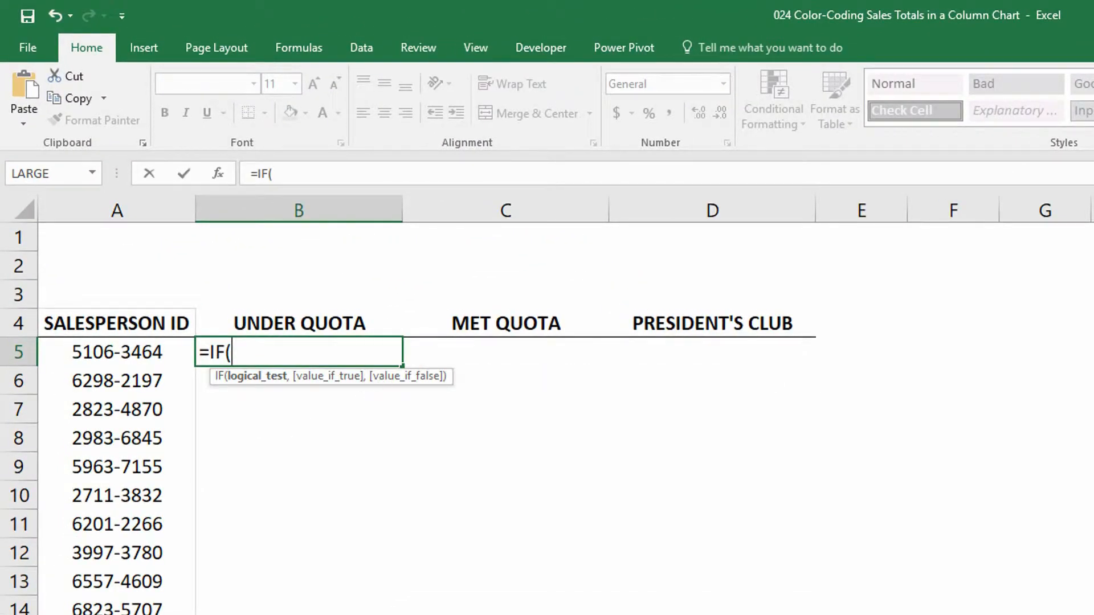
{"action": "key", "text": "ctrl+Page_Up"}
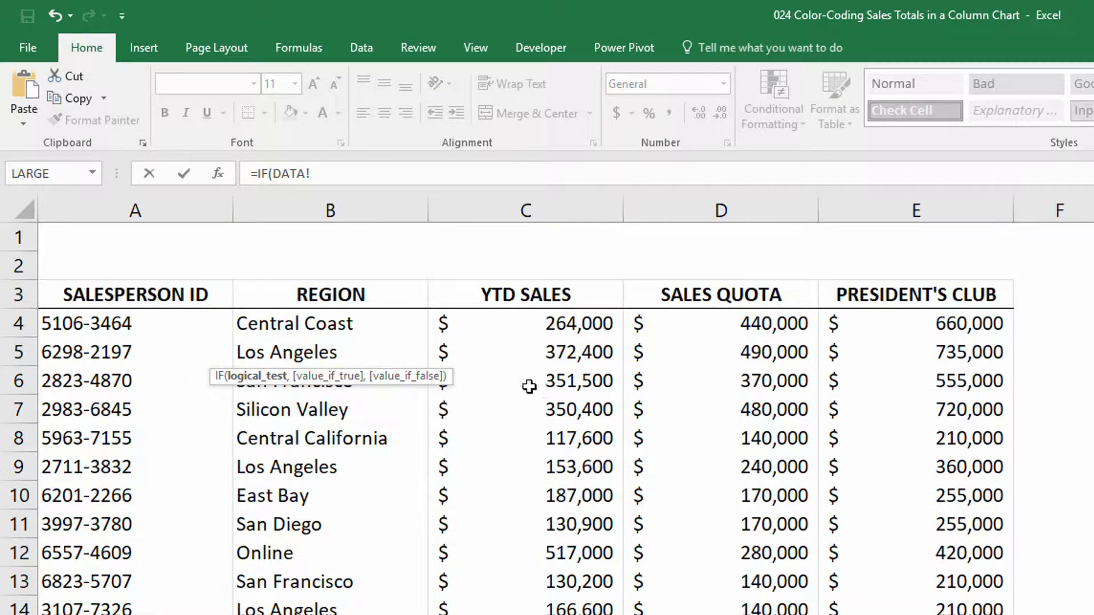
{"action": "left_click", "coordinate": [546, 321]}
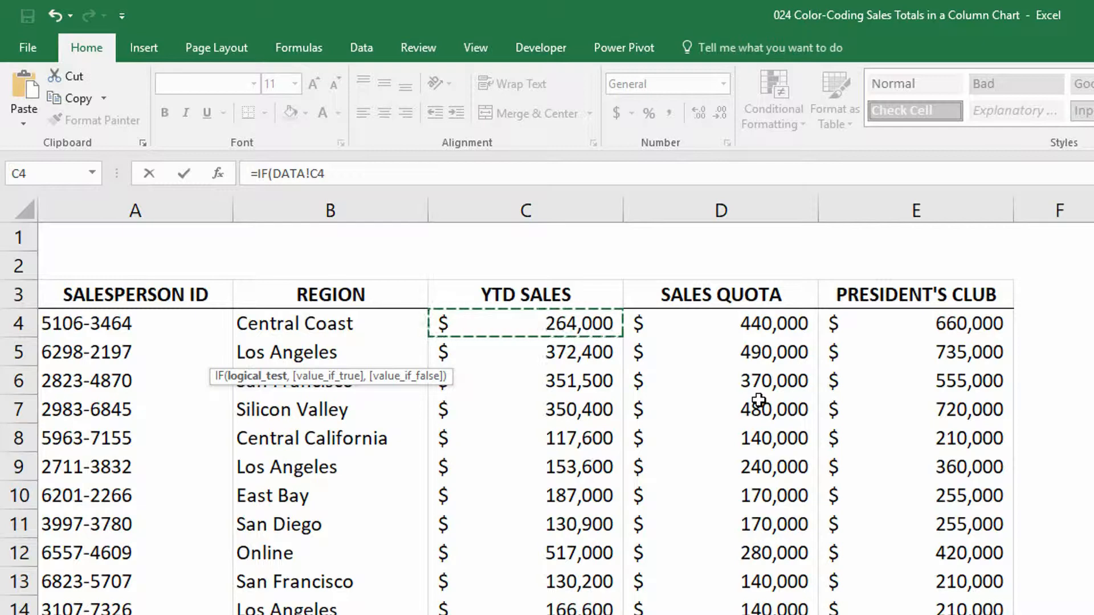
{"action": "type", "text": "<"}
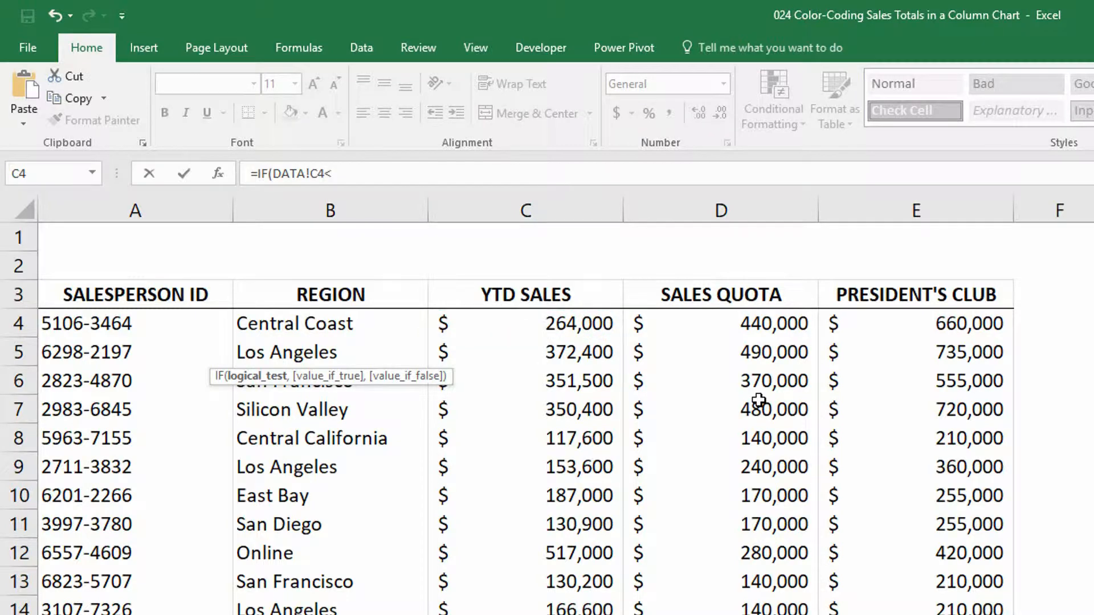
{"action": "left_click", "coordinate": [766, 328]}
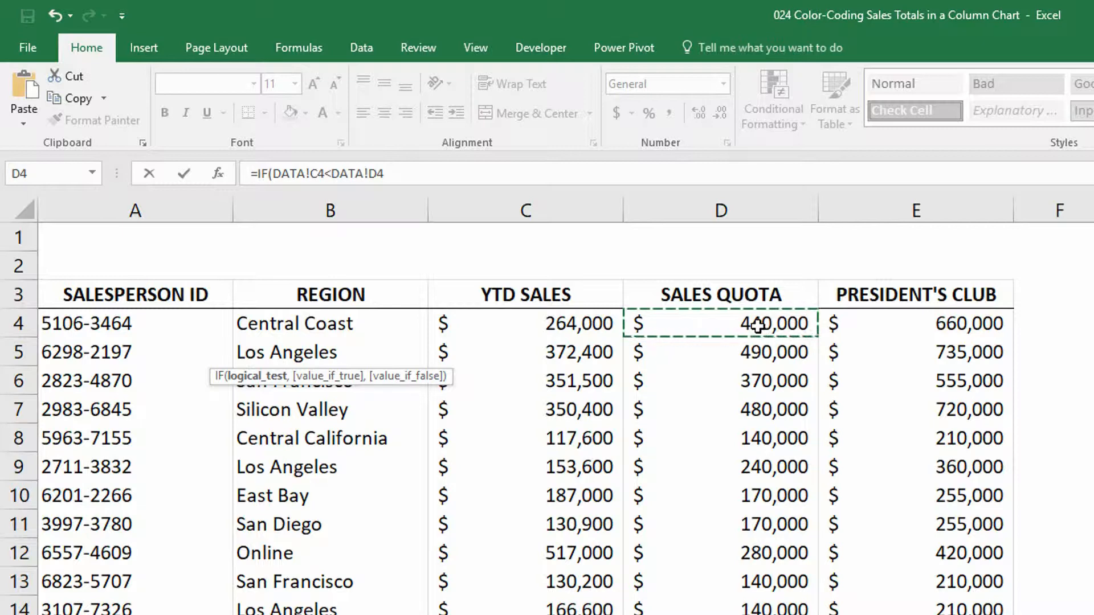
{"action": "type", "text": ","}
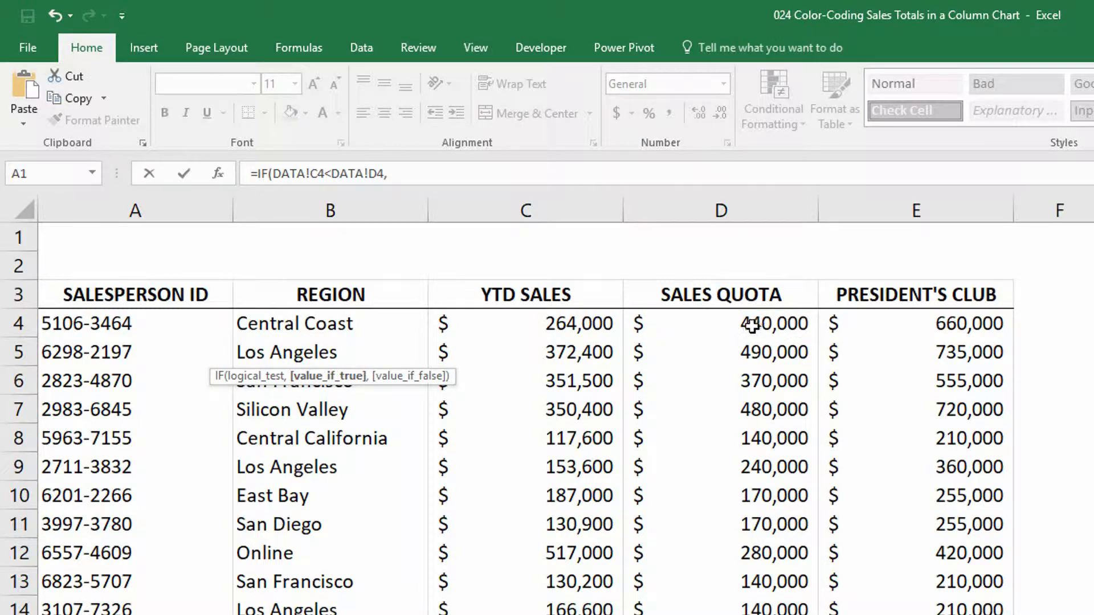
{"action": "left_click", "coordinate": [569, 324]}
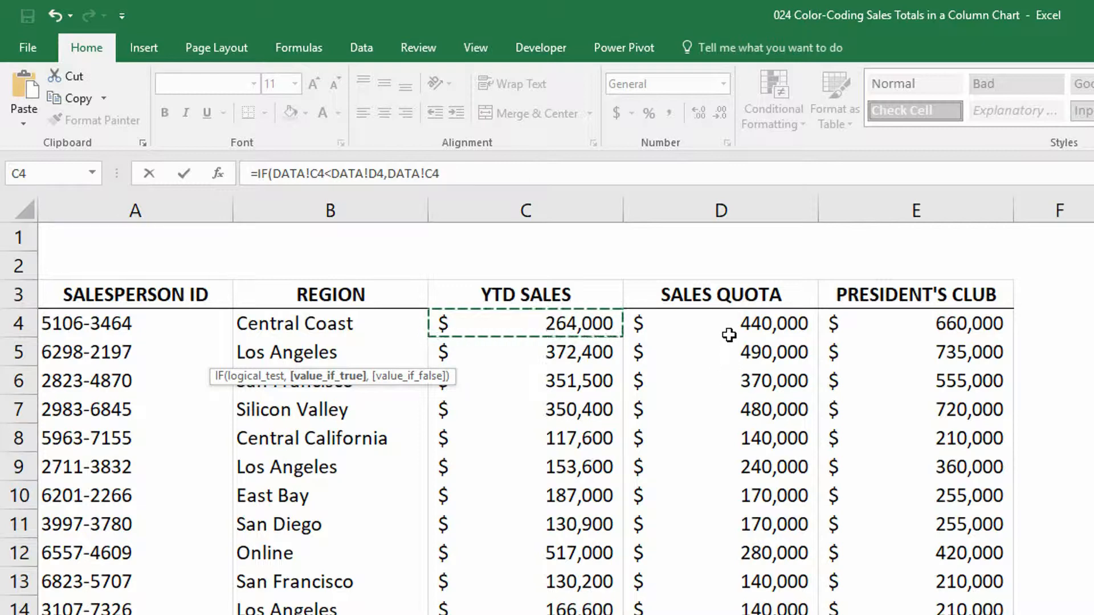
{"action": "type", "text": ","}
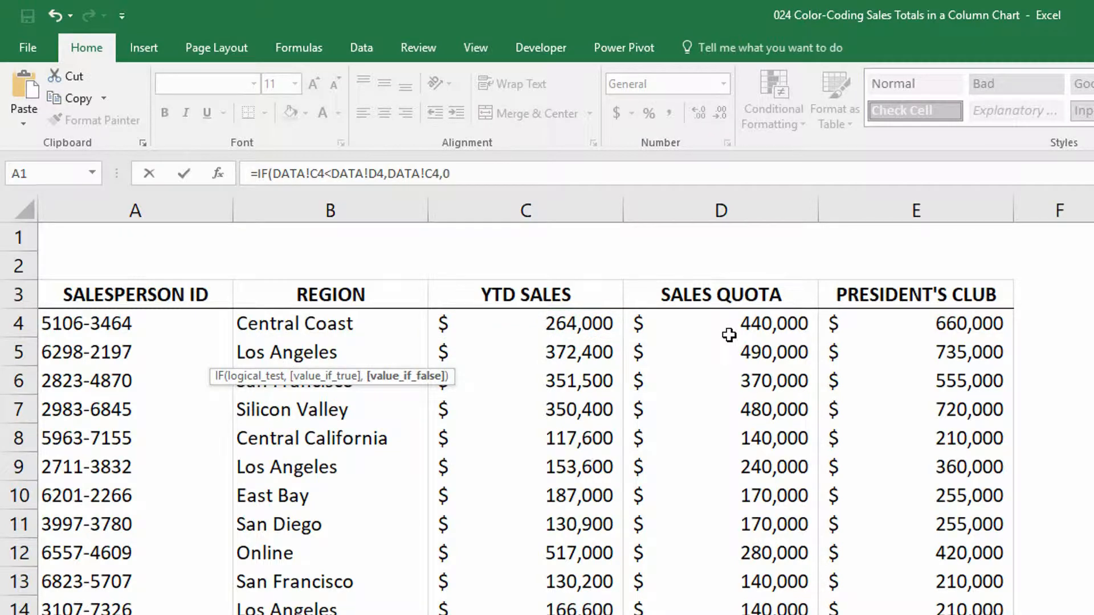
{"action": "type", "text": "0)"}
{"action": "key", "text": "Return"}
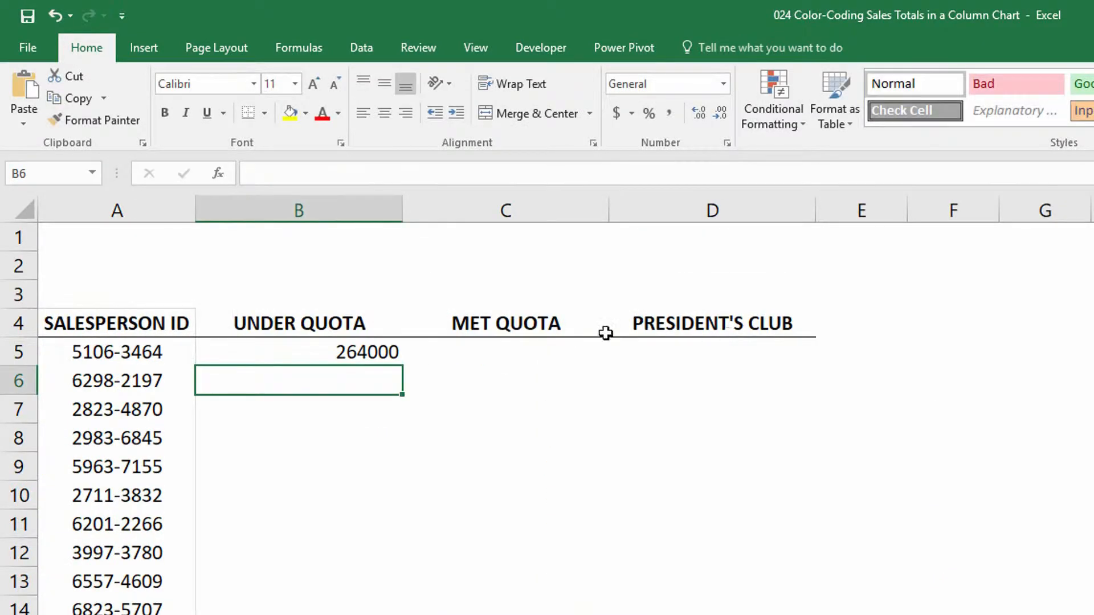
Apply the Accounting format to B5 and copy its formula down the UNDER QUOTA column, checking rows 11, 13 and 15
{"action": "left_click", "coordinate": [359, 357]}
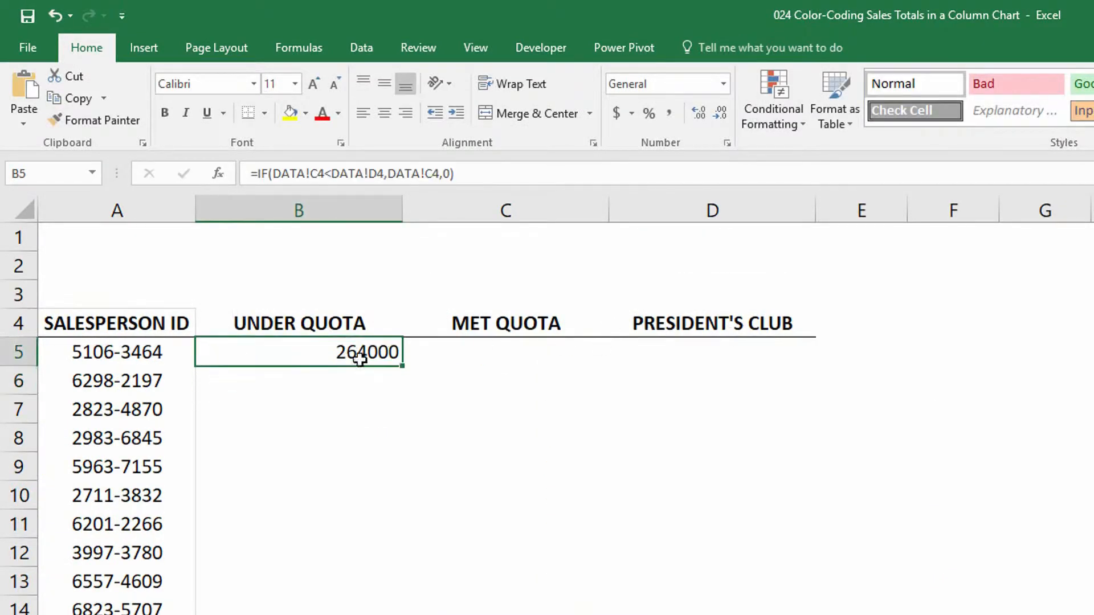
{"action": "left_click", "coordinate": [616, 114]}
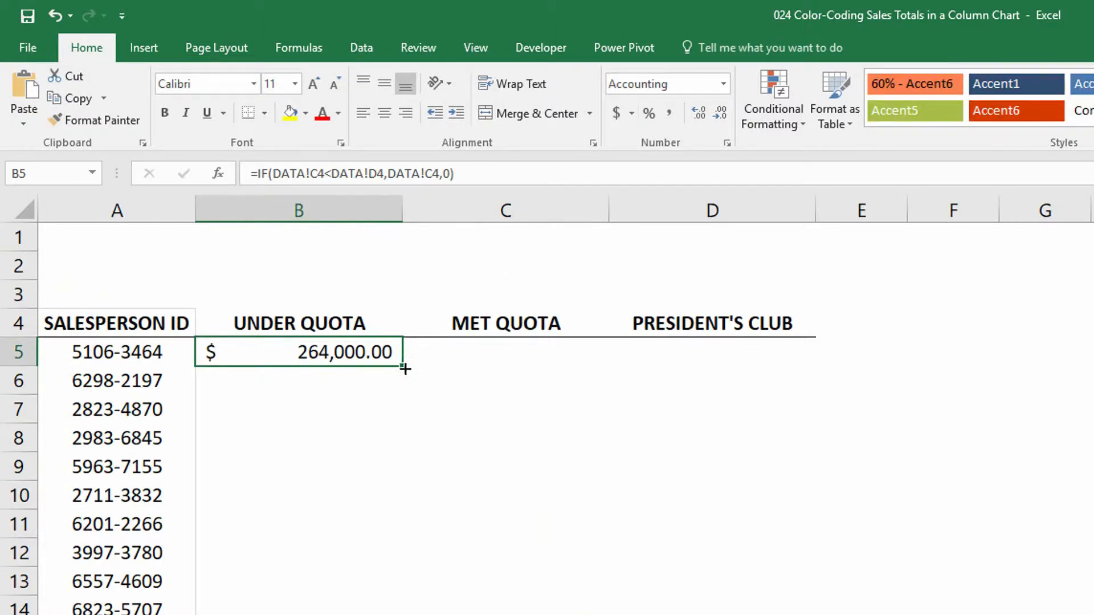
{"action": "left_click_drag", "start_coordinate": [402, 366], "coordinate": [402, 609]}
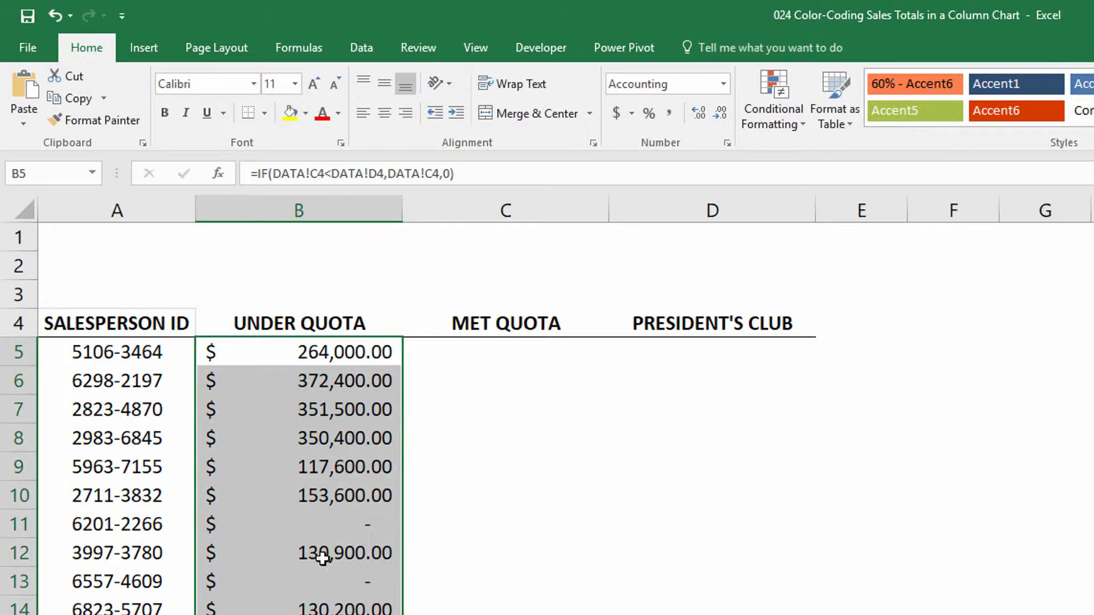
{"action": "left_click_drag", "start_coordinate": [127, 524], "coordinate": [256, 525]}
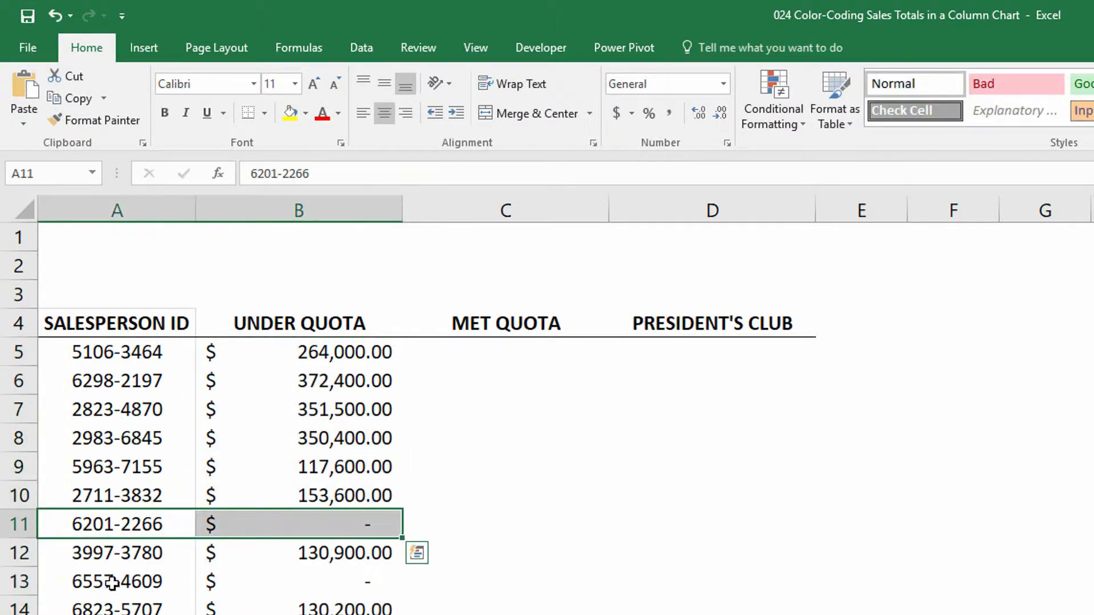
{"action": "left_click_drag", "start_coordinate": [112, 583], "coordinate": [349, 577]}
{"action": "left_click", "coordinate": [116, 614]}
{"action": "left_click_drag", "start_coordinate": [117, 614], "coordinate": [299, 614]}
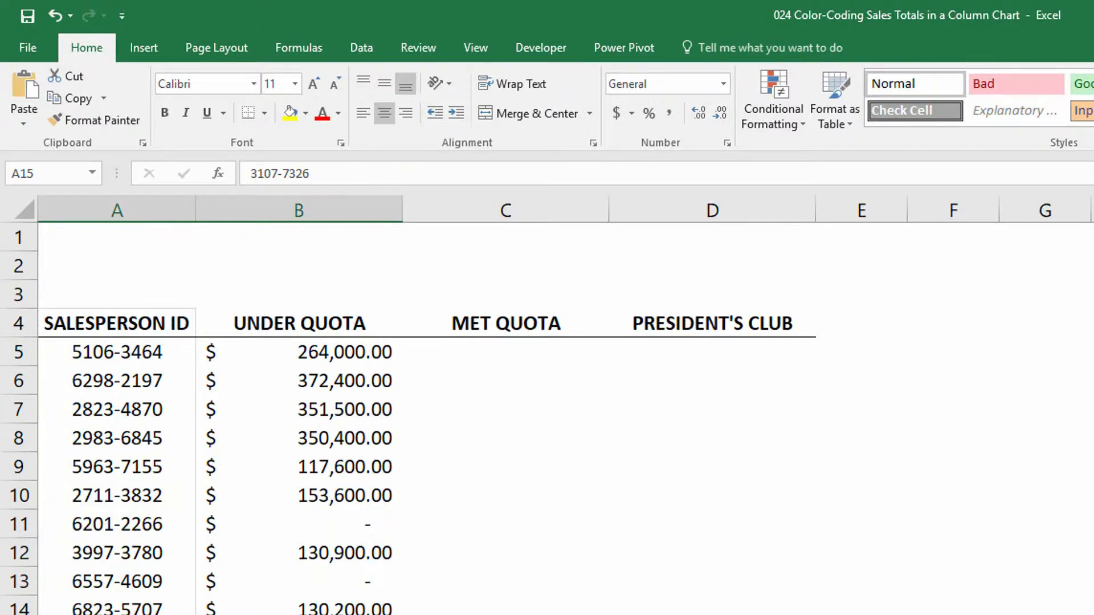
Enter the formula =IF(DATA!C4>=DATA!E4,DATA!C4,0) in D5 under PRESIDENT'S CLUB
{"action": "left_click", "coordinate": [701, 355]}
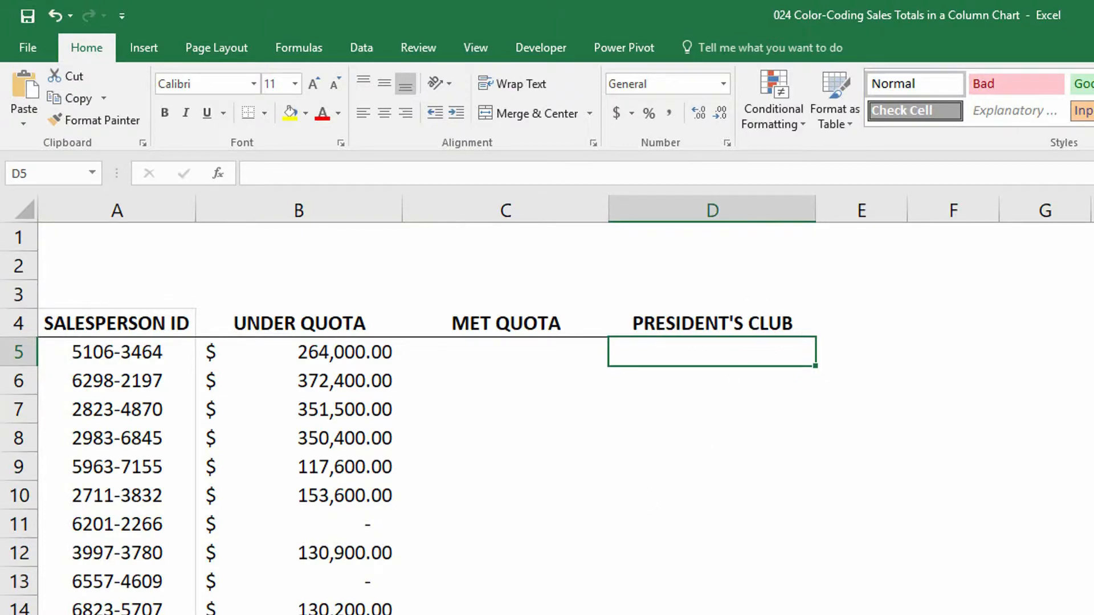
{"action": "type", "text": "=IF("}
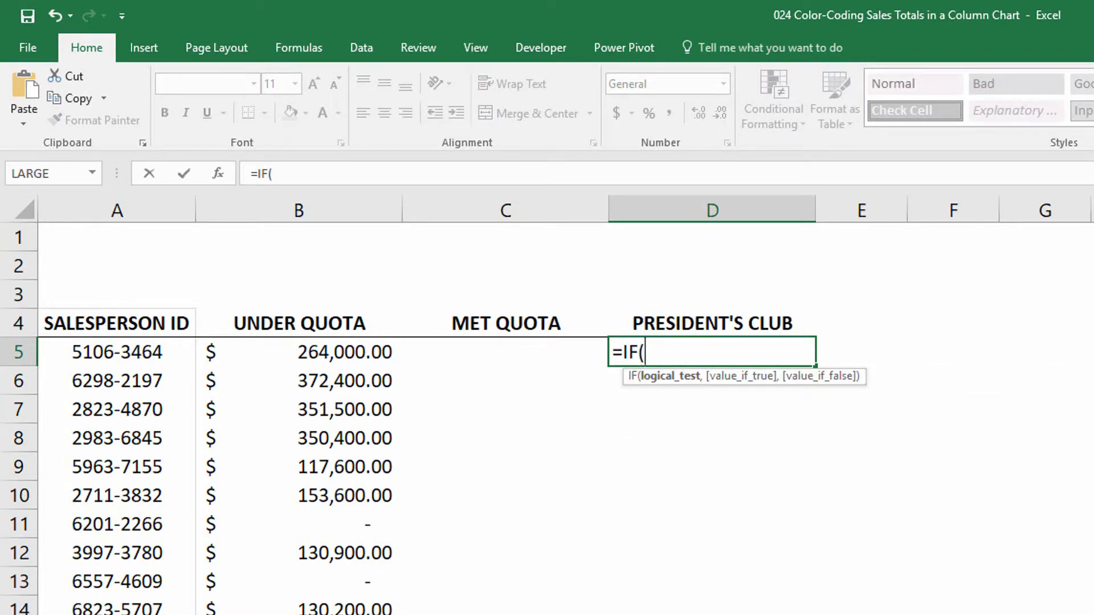
{"action": "key", "text": "ctrl+Page_Up"}
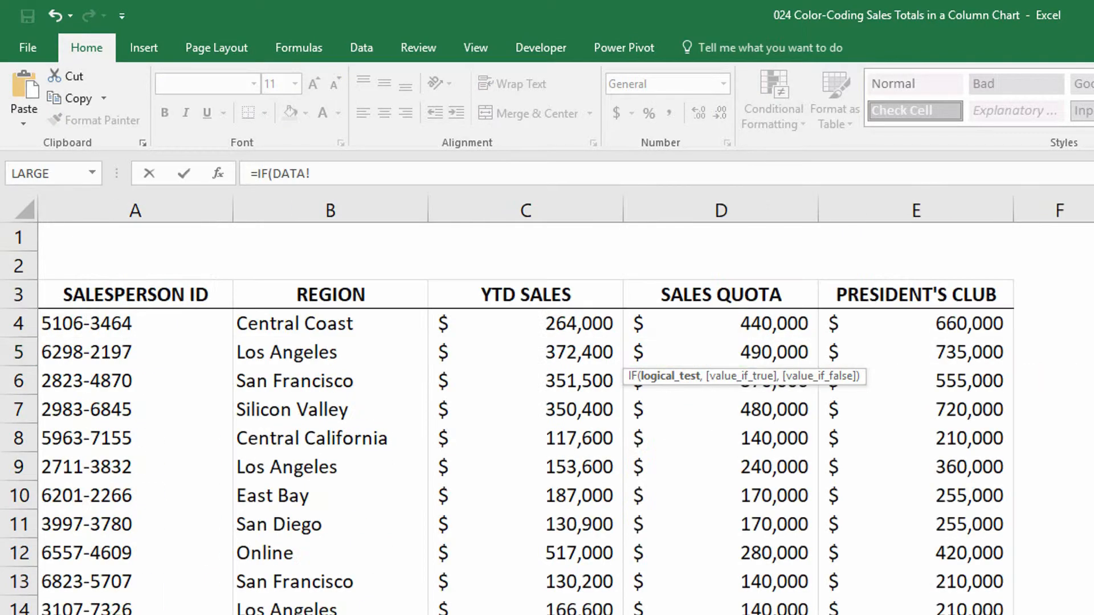
{"action": "left_click", "coordinate": [573, 326]}
{"action": "type", "text": ">="}
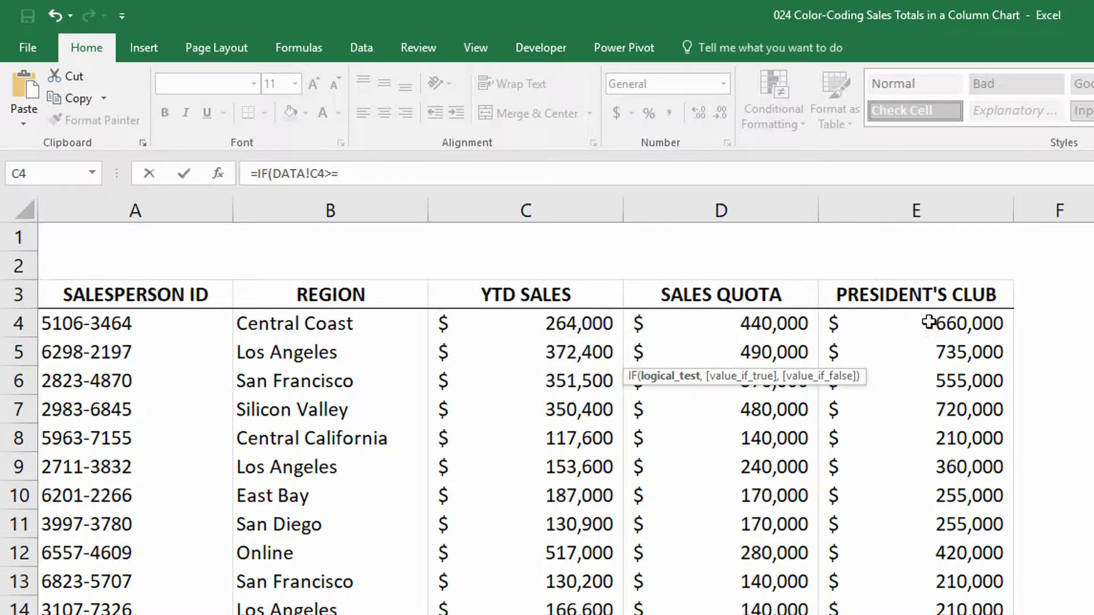
{"action": "left_click", "coordinate": [925, 323]}
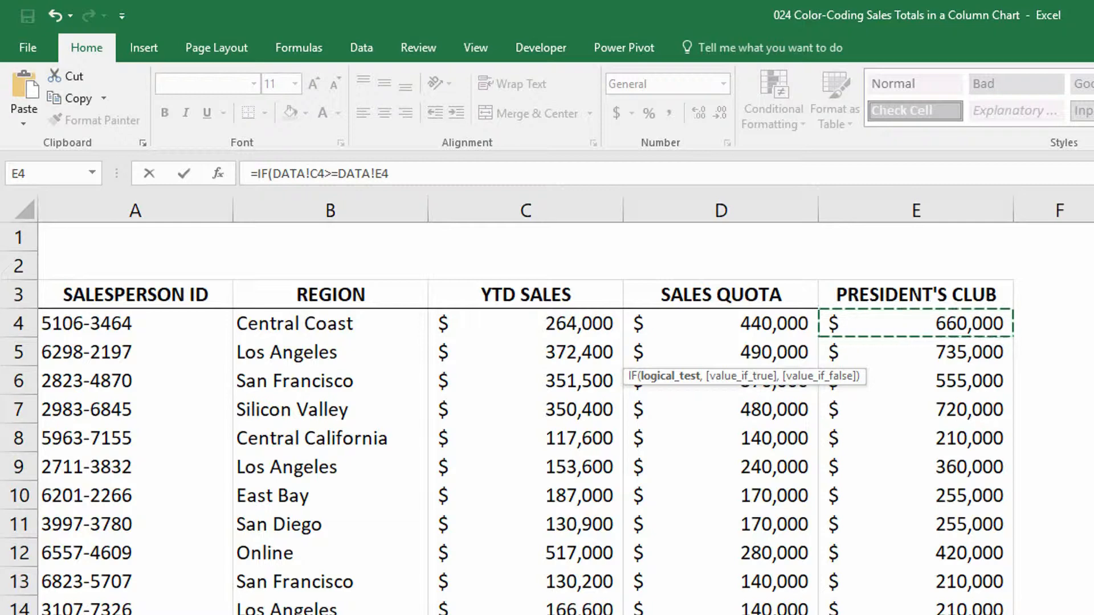
{"action": "type", "text": ","}
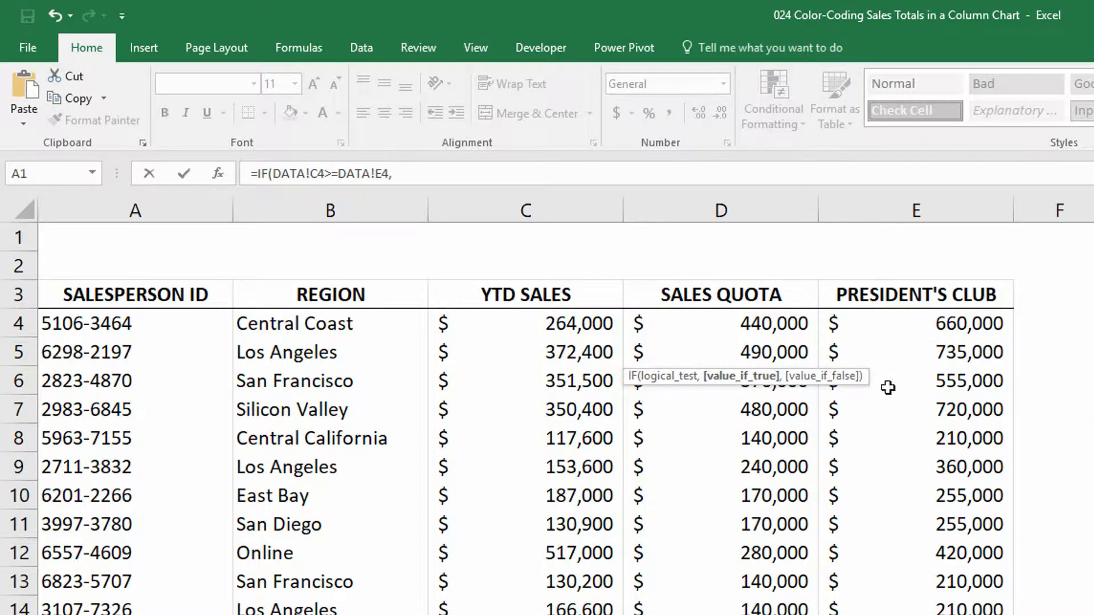
{"action": "left_click", "coordinate": [564, 326]}
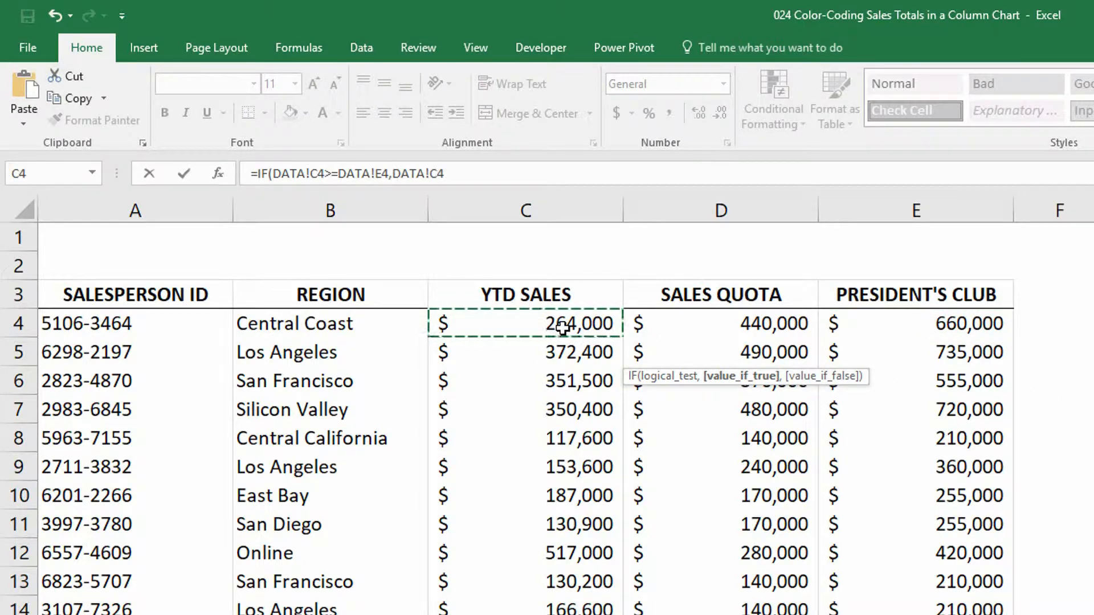
{"action": "type", "text": ",0)"}
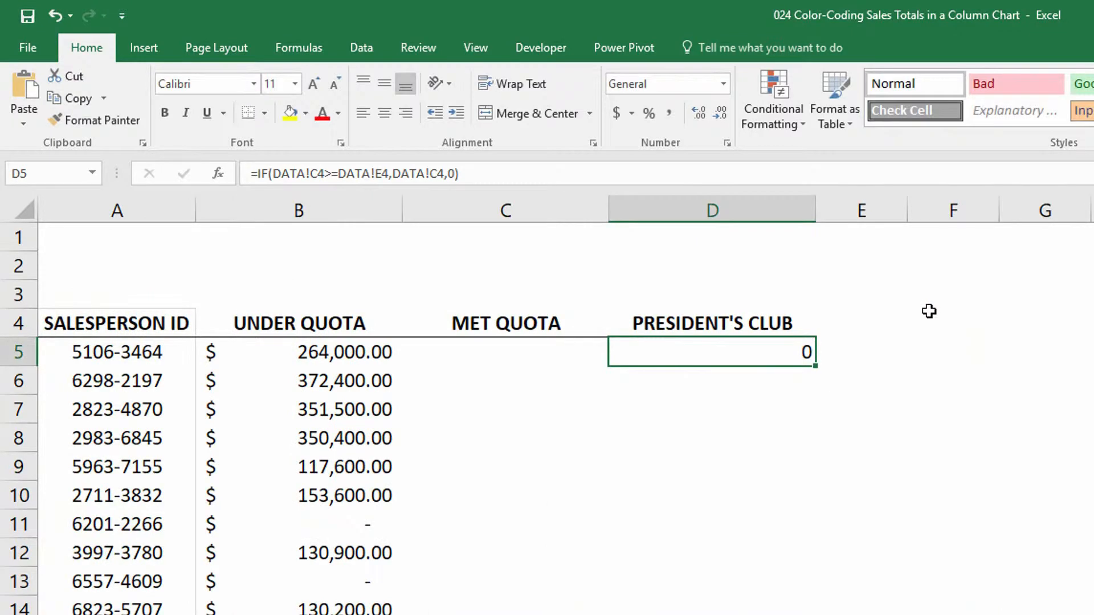
Copy the D5 formula down the PRESIDENT'S CLUB column and apply the Accounting format to the MET QUOTA and PRESIDENT'S CLUB cells
{"action": "double_click", "coordinate": [816, 368]}
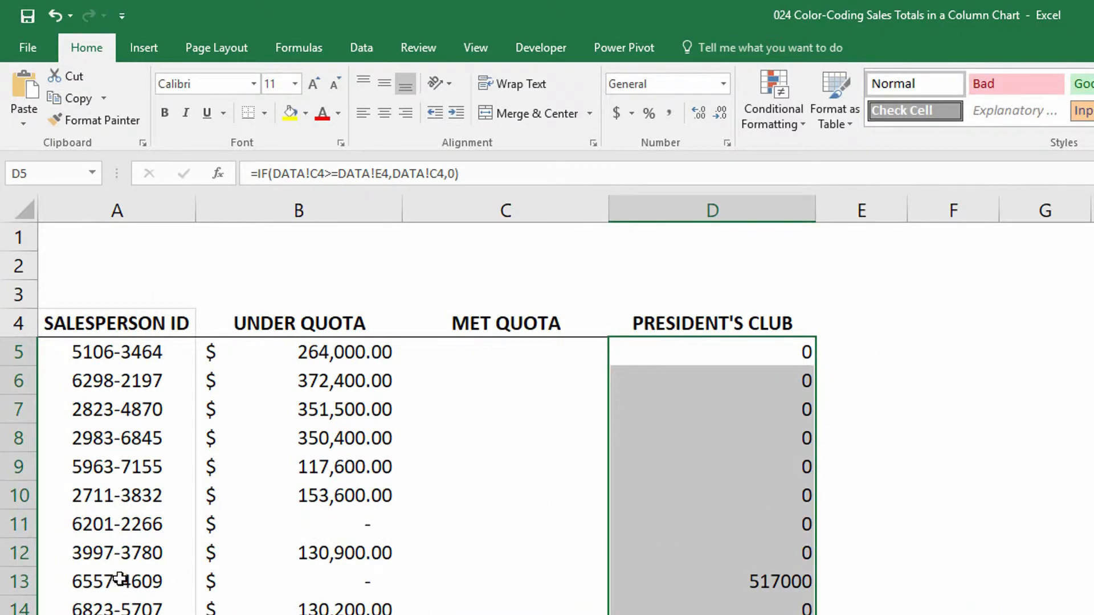
{"action": "left_click_drag", "start_coordinate": [115, 580], "coordinate": [757, 581]}
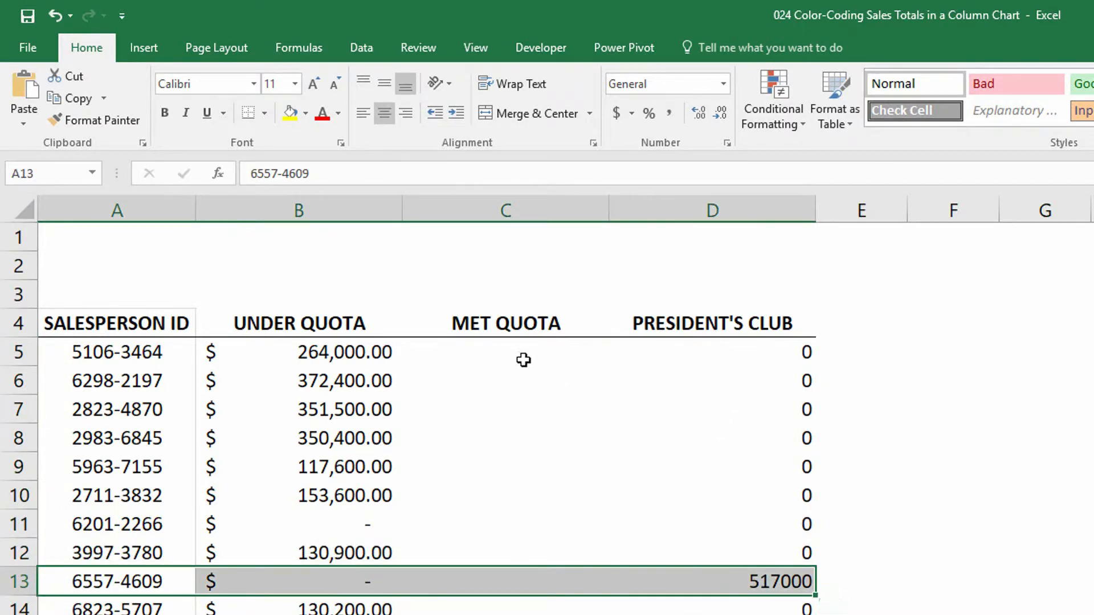
{"action": "left_click_drag", "start_coordinate": [523, 361], "coordinate": [740, 614]}
{"action": "left_click", "coordinate": [617, 113]}
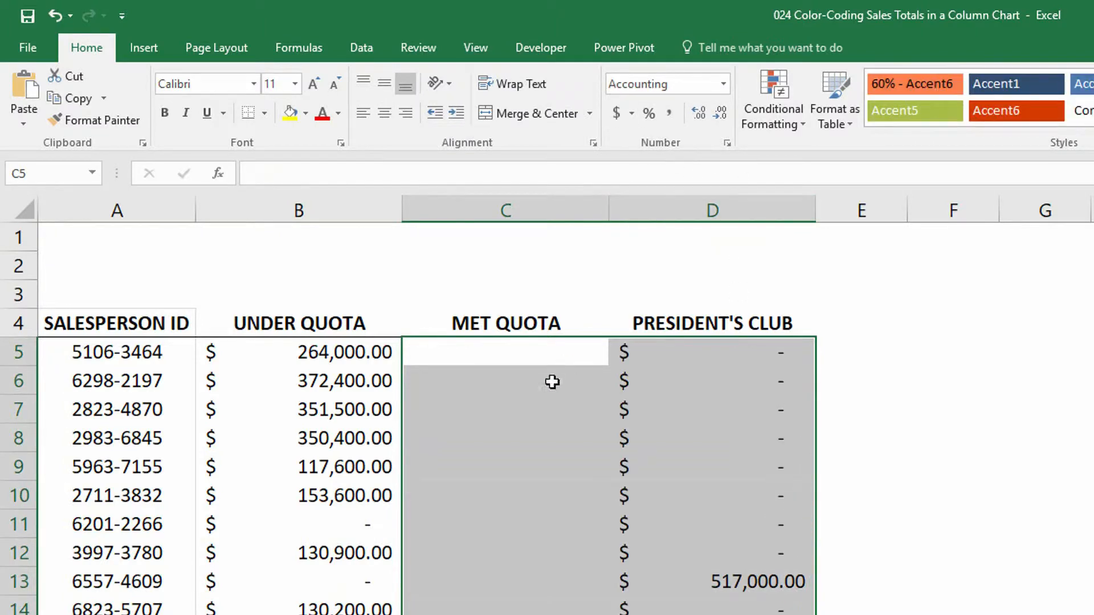
Compare YTD sales with the sales quota and president's club threshold in row 12 of the DATA sheet
{"action": "left_click", "coordinate": [550, 383]}
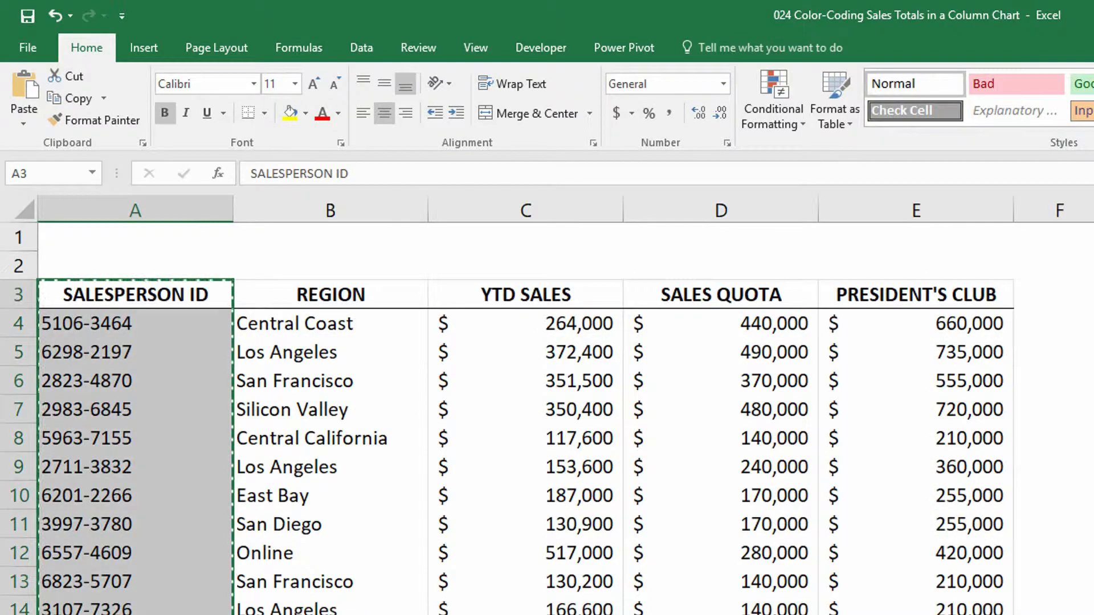
{"action": "key", "text": "Escape"}
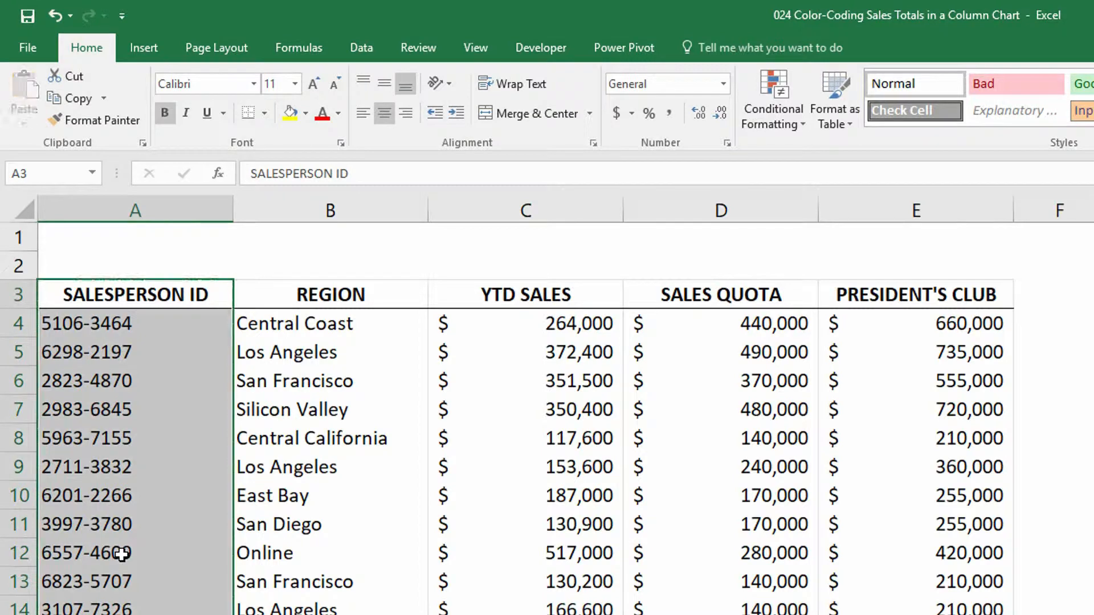
{"action": "left_click_drag", "start_coordinate": [121, 553], "coordinate": [885, 539]}
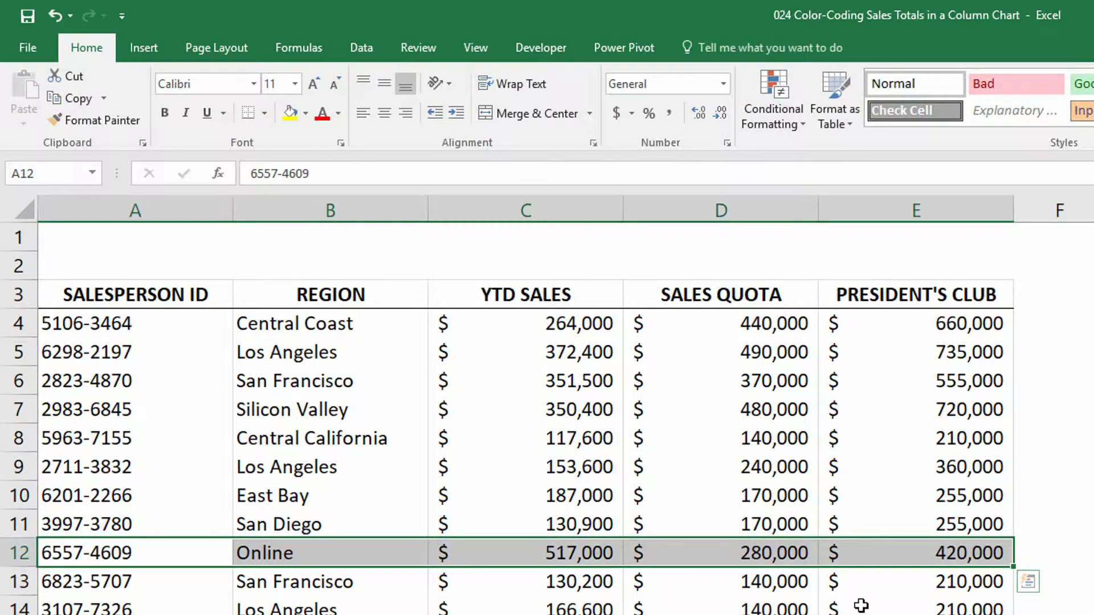
{"action": "left_click", "coordinate": [236, 609]}
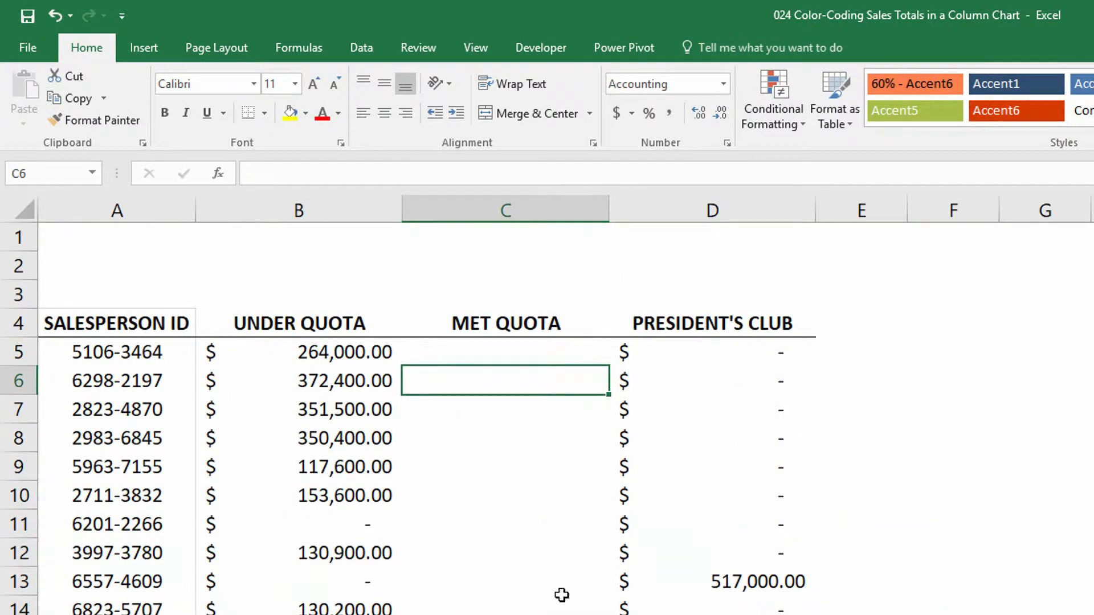
Begin an IF formula in C5 under MET QUOTA with the test AND(DATA!C4>=DATA!D4,DATA!C4<DATA!E4)
{"action": "left_click", "coordinate": [499, 347]}
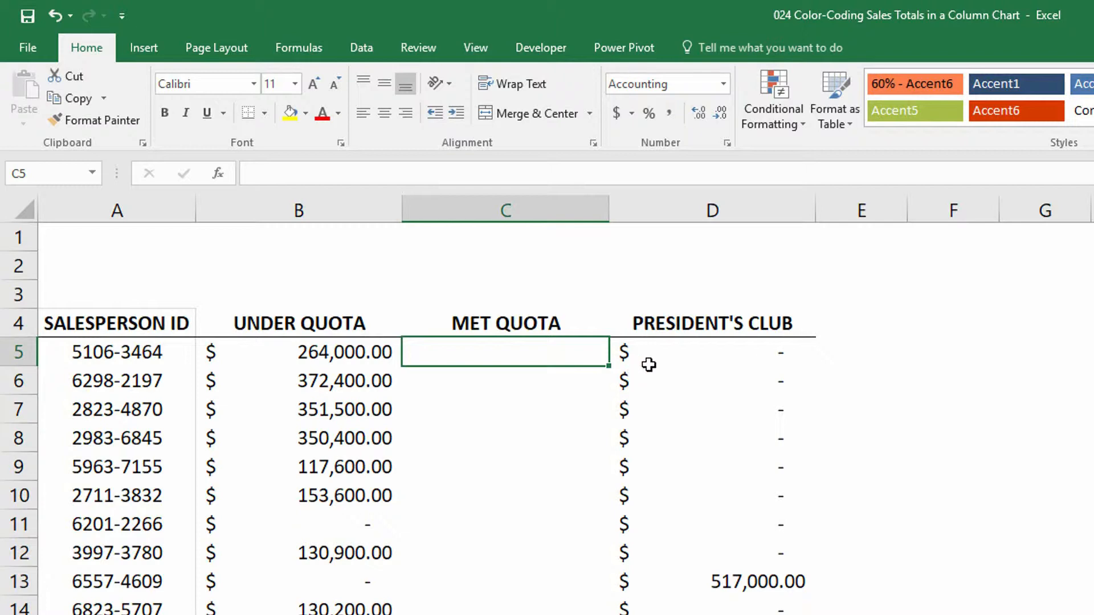
{"action": "type", "text": "=IF"}
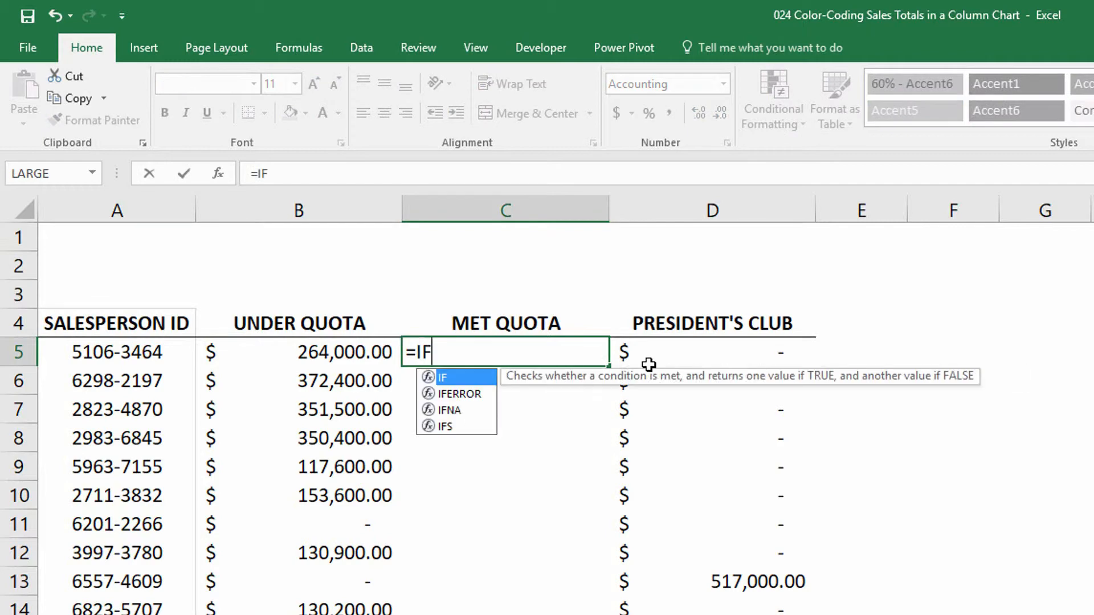
{"action": "type", "text": "(AND("}
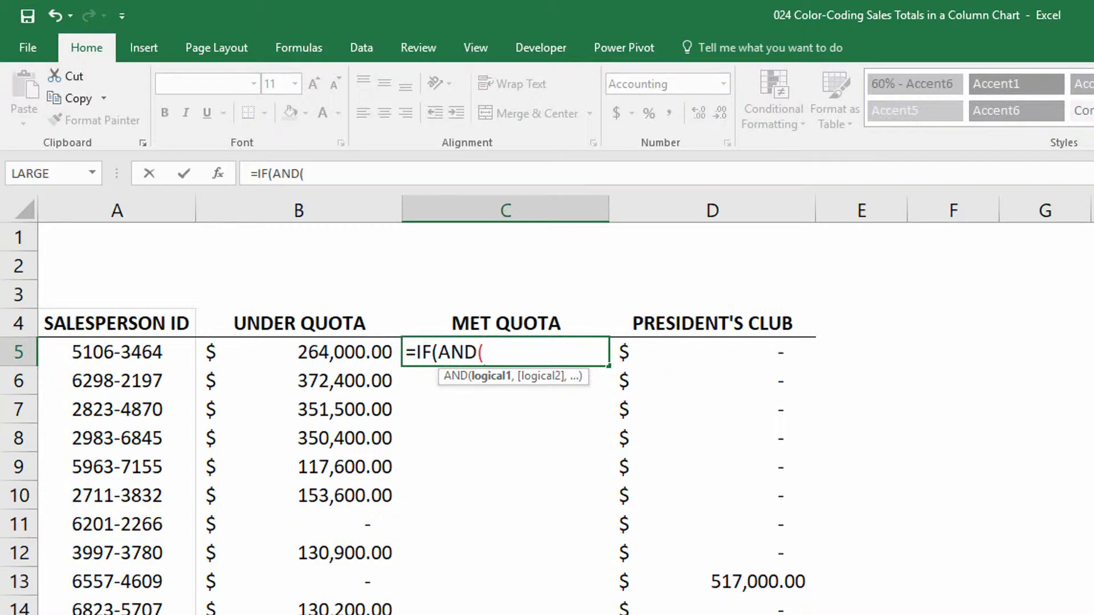
{"action": "left_click", "coordinate": [342, 614]}
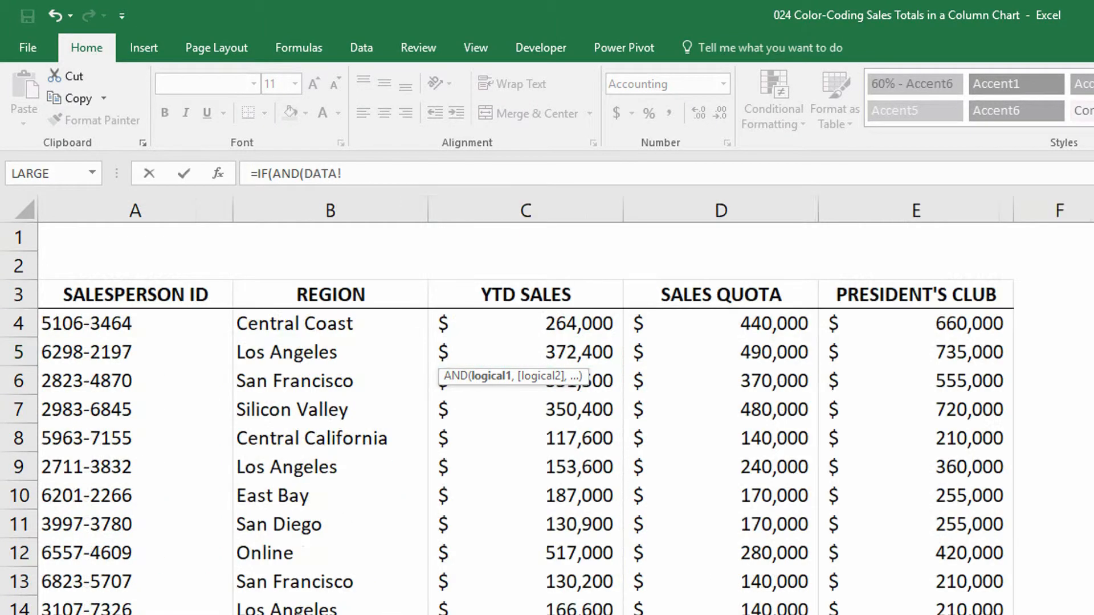
{"action": "left_click", "coordinate": [546, 324]}
{"action": "type", "text": ">="}
{"action": "left_click", "coordinate": [687, 323]}
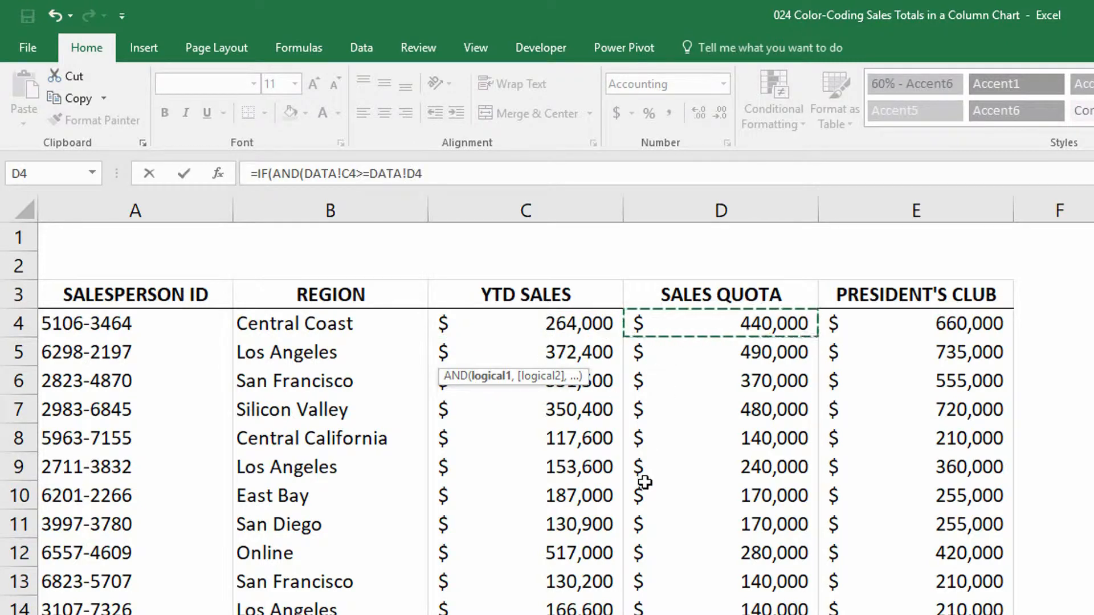
{"action": "type", "text": ","}
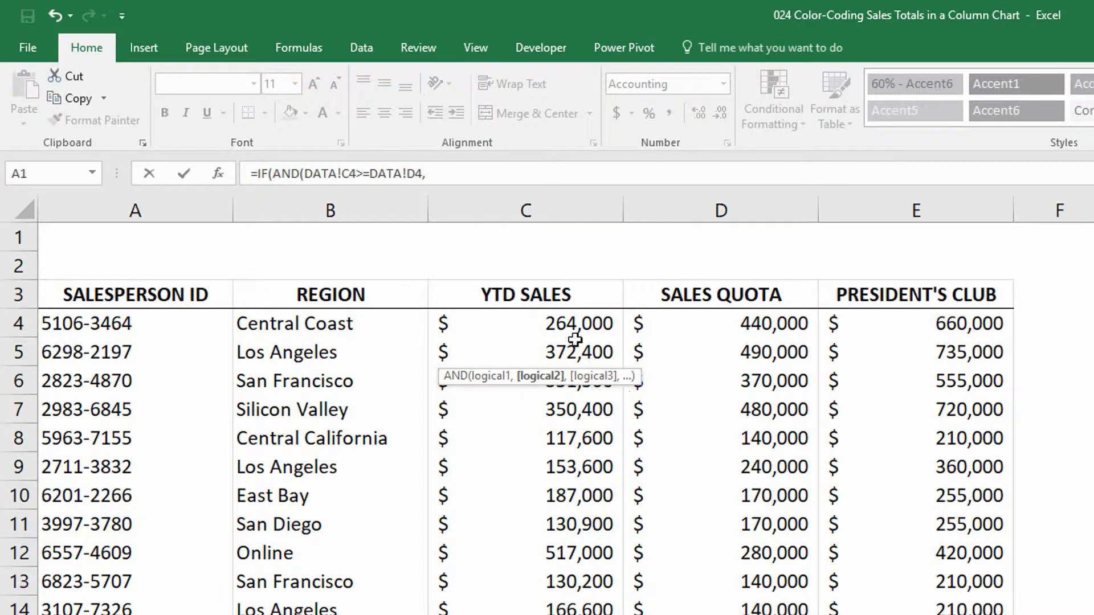
{"action": "left_click", "coordinate": [572, 324]}
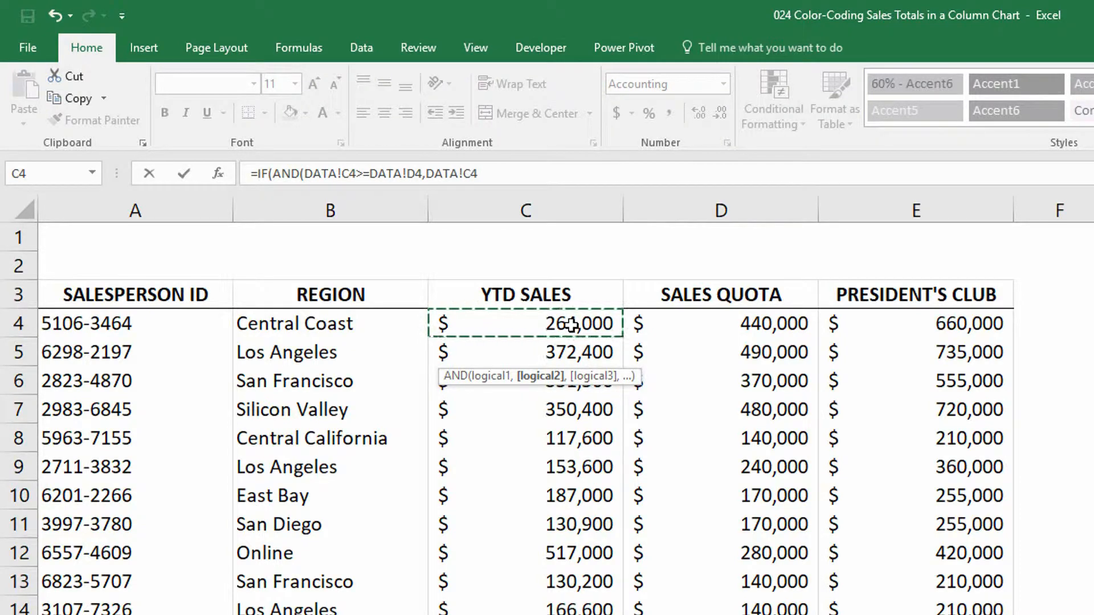
{"action": "type", "text": "<"}
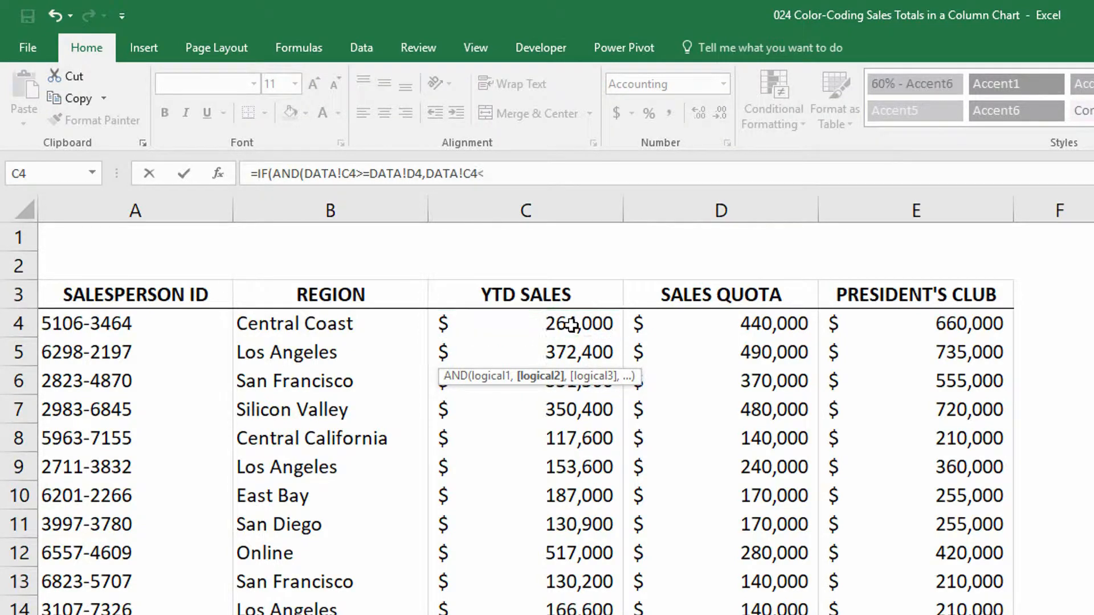
{"action": "left_click", "coordinate": [983, 322]}
{"action": "type", "text": ")"}
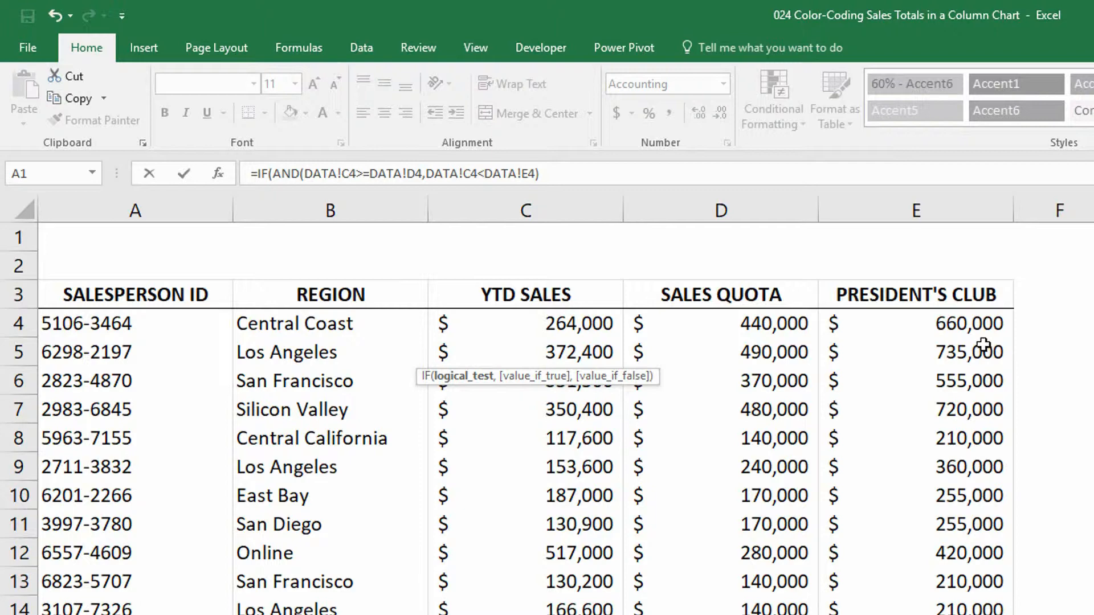
Complete the C5 formula to return DATA!C4 if true and 0 if false, and copy it down the MET QUOTA column
{"action": "type", "text": ","}
{"action": "left_click", "coordinate": [547, 325]}
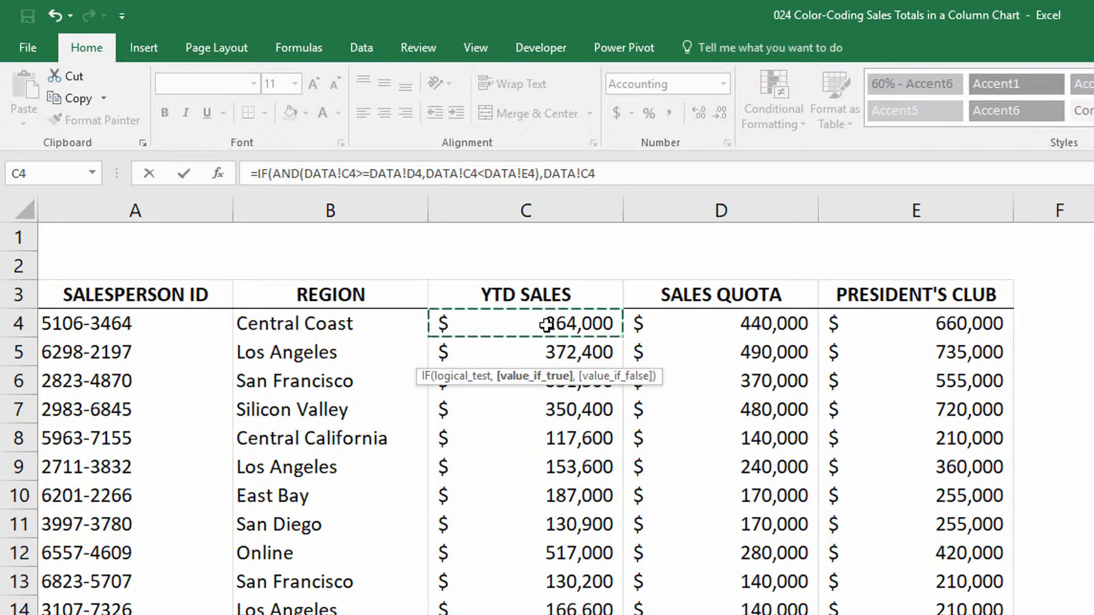
{"action": "type", "text": ","}
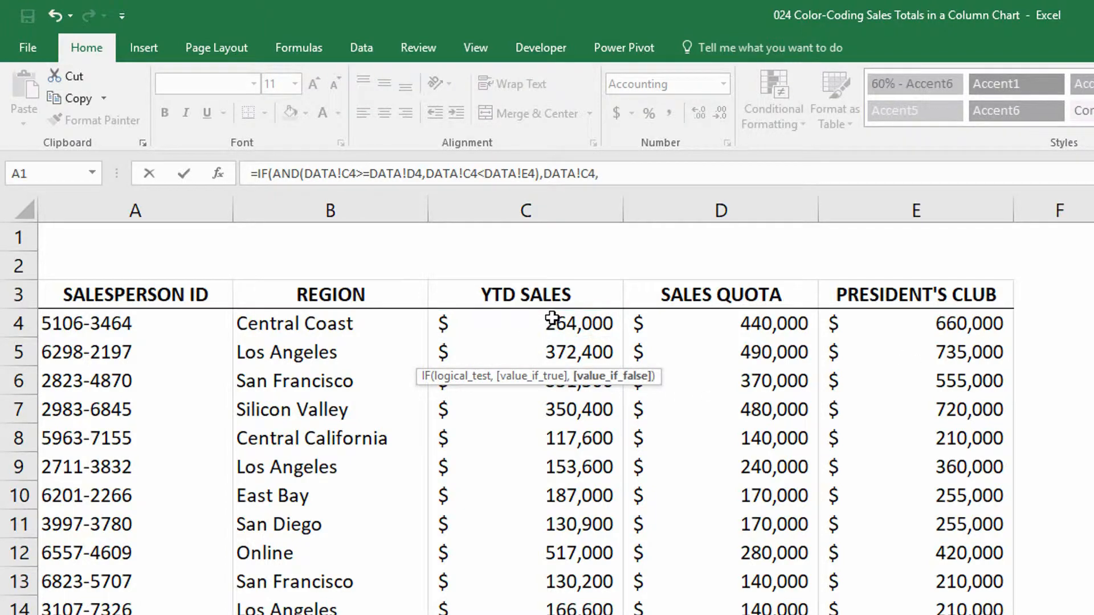
{"action": "type", "text": "0)"}
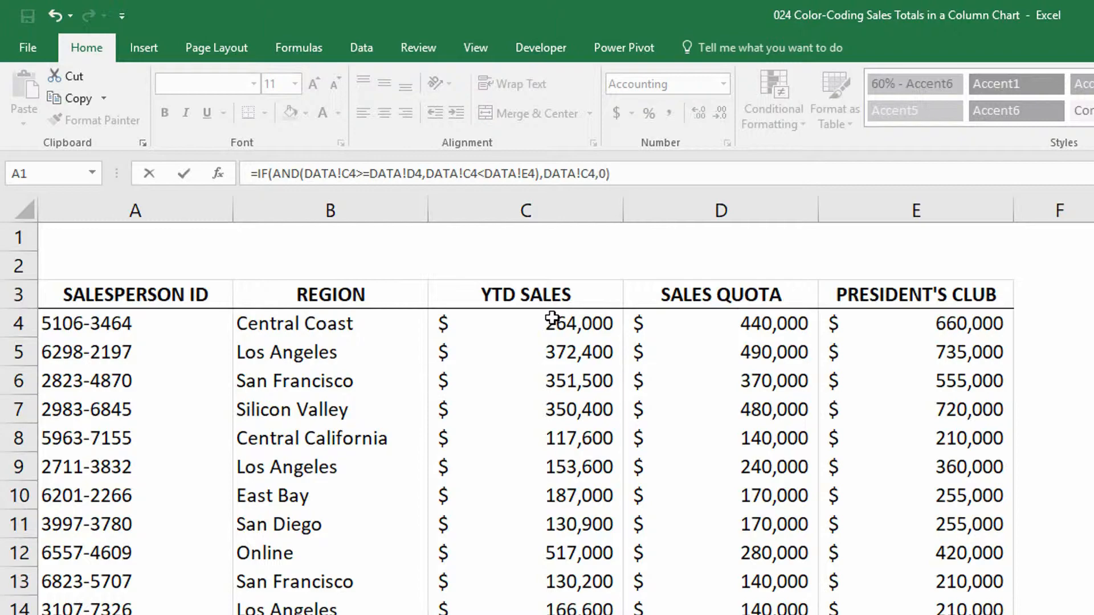
{"action": "key", "text": "ctrl+Return"}
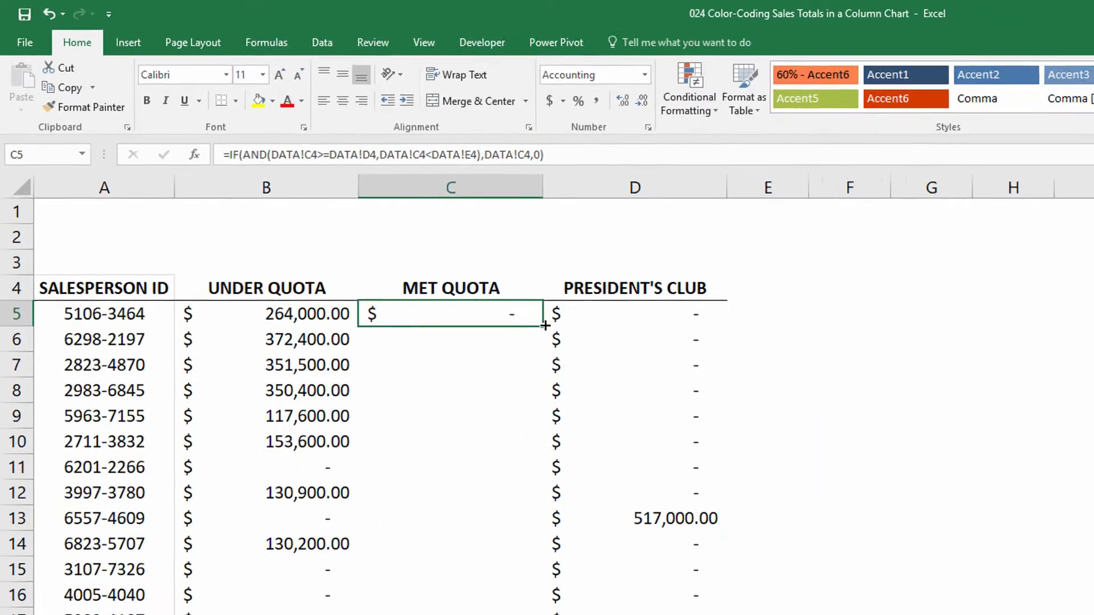
{"action": "double_click", "coordinate": [545, 325]}
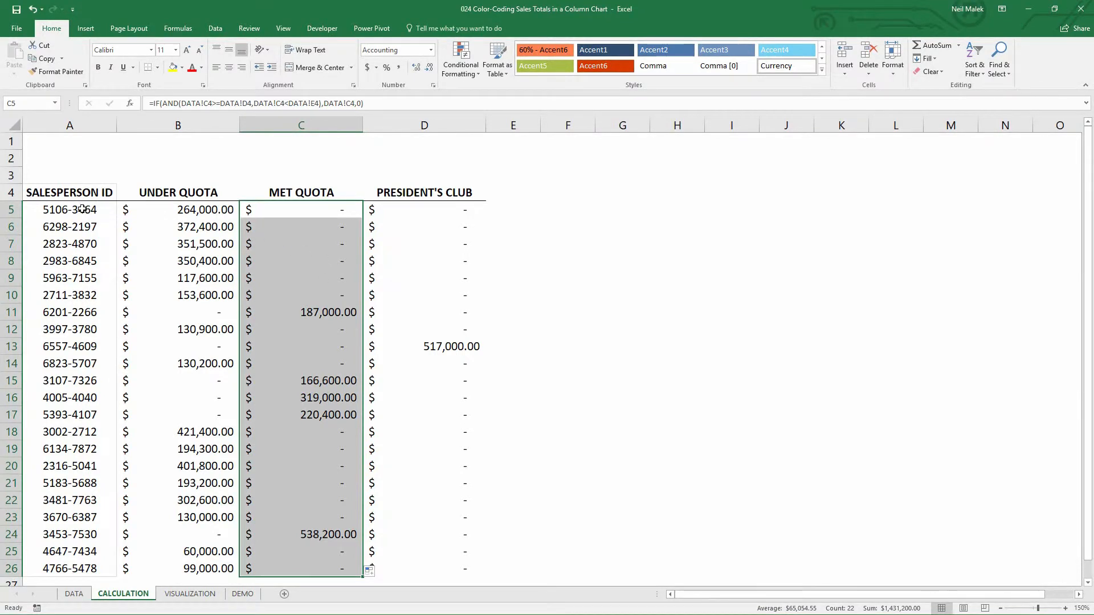
Check in rows 5, 11, 13 and 15 to 17 which sales category column holds each salesperson's amount
{"action": "left_click_drag", "start_coordinate": [82, 209], "coordinate": [433, 209]}
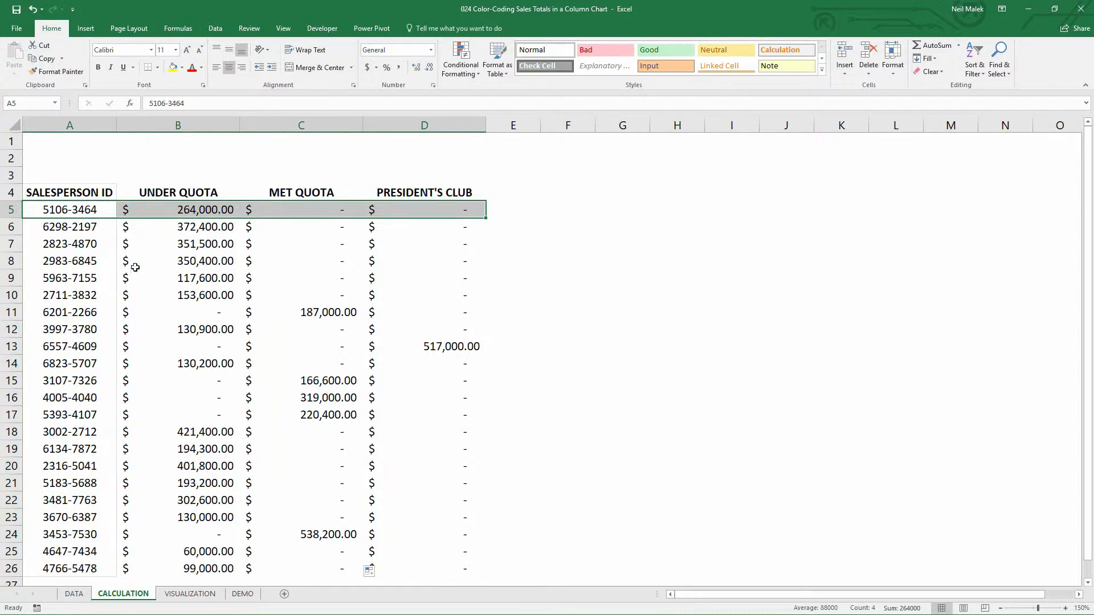
{"action": "left_click_drag", "start_coordinate": [75, 314], "coordinate": [408, 317]}
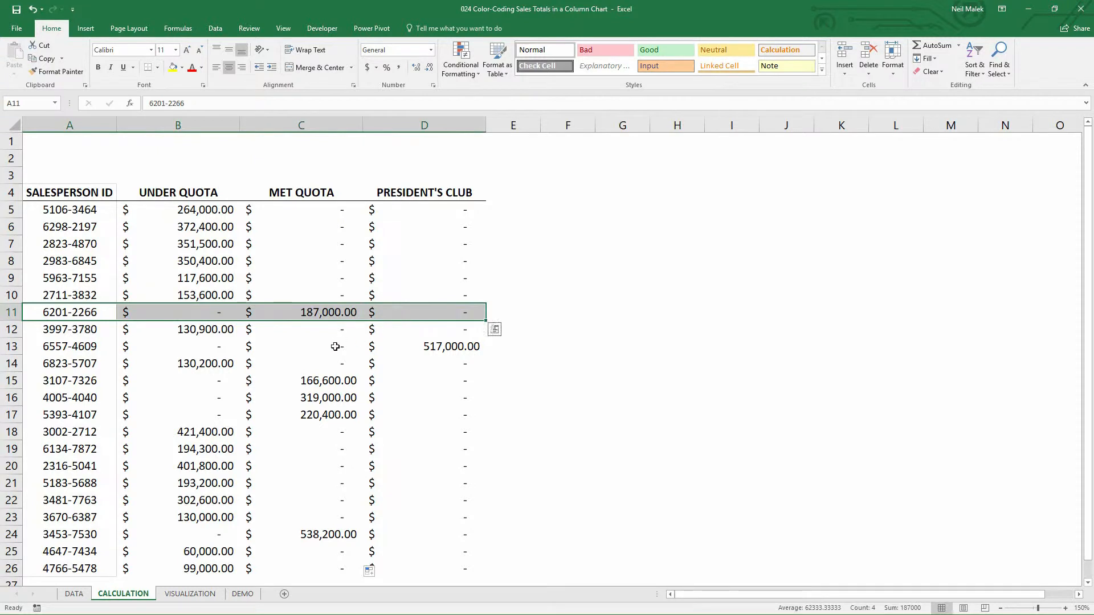
{"action": "left_click", "coordinate": [90, 353]}
{"action": "left_click_drag", "start_coordinate": [165, 351], "coordinate": [381, 344]}
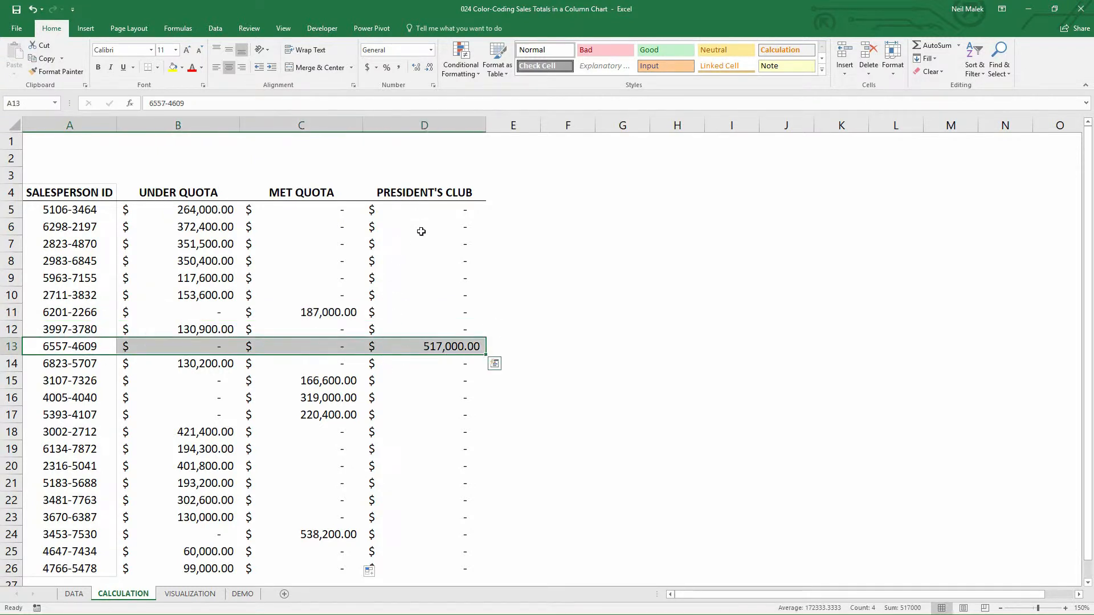
{"action": "left_click_drag", "start_coordinate": [65, 380], "coordinate": [447, 418]}
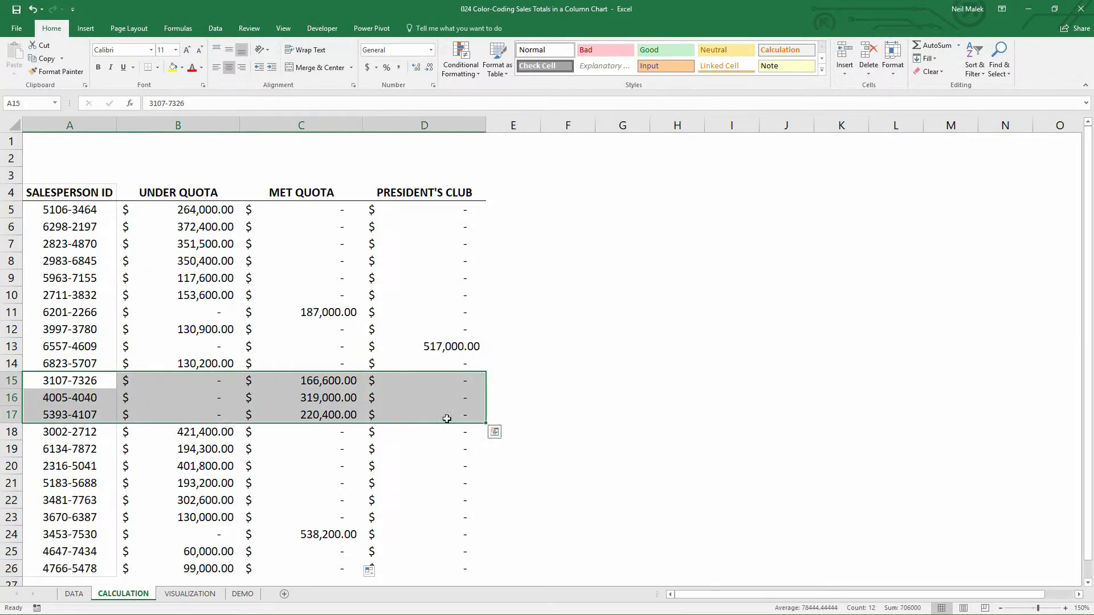
Insert a 2-D clustered column chart from the salesperson table on the CALCULATION sheet
{"action": "left_click", "coordinate": [411, 296]}
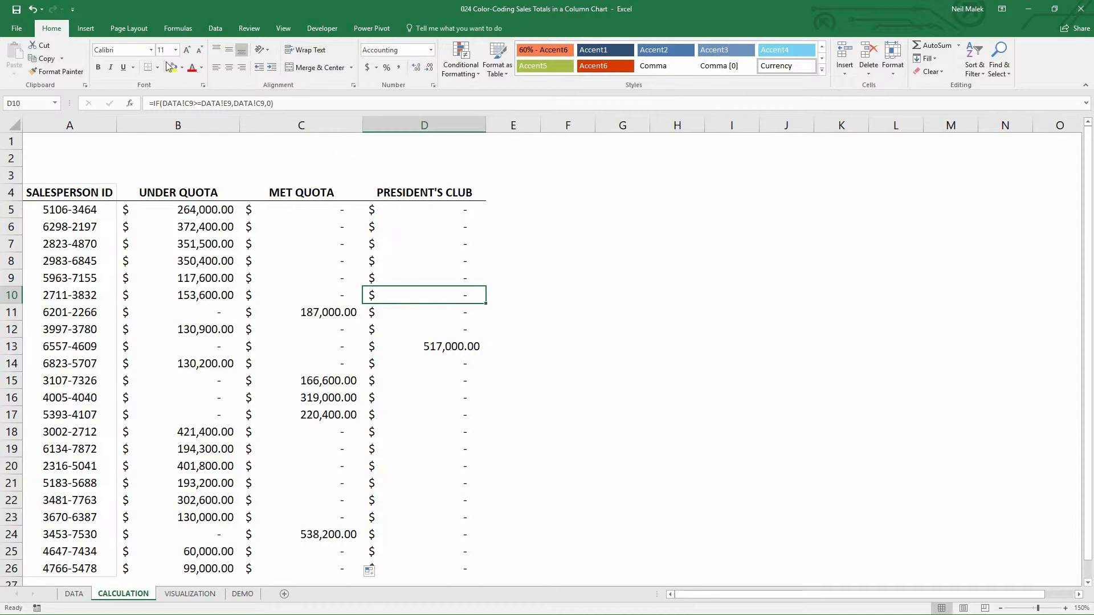
{"action": "left_click", "coordinate": [87, 29]}
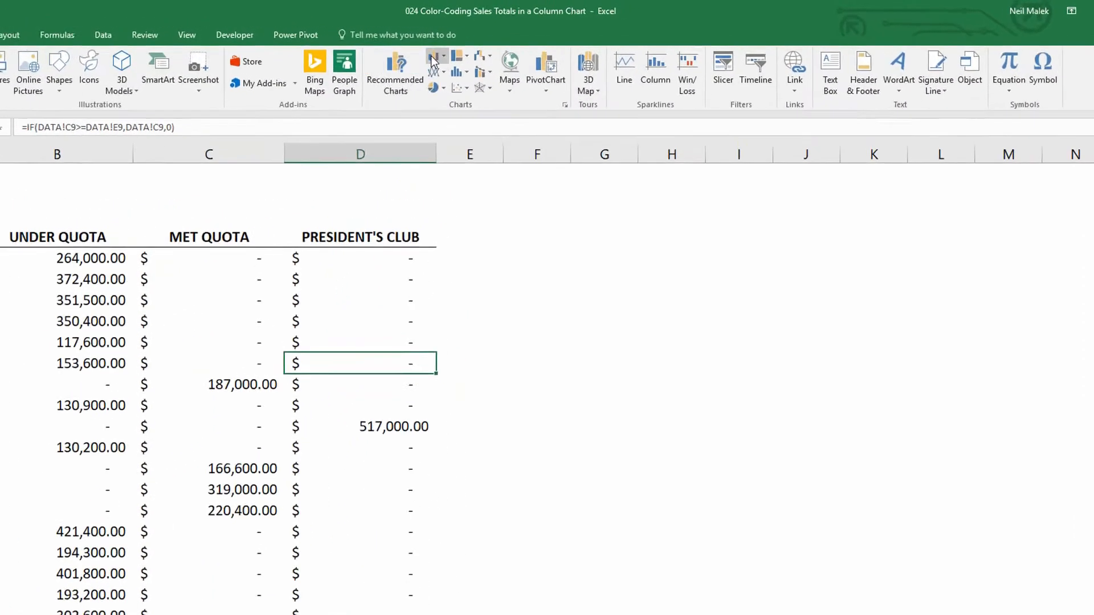
{"action": "left_click", "coordinate": [432, 57]}
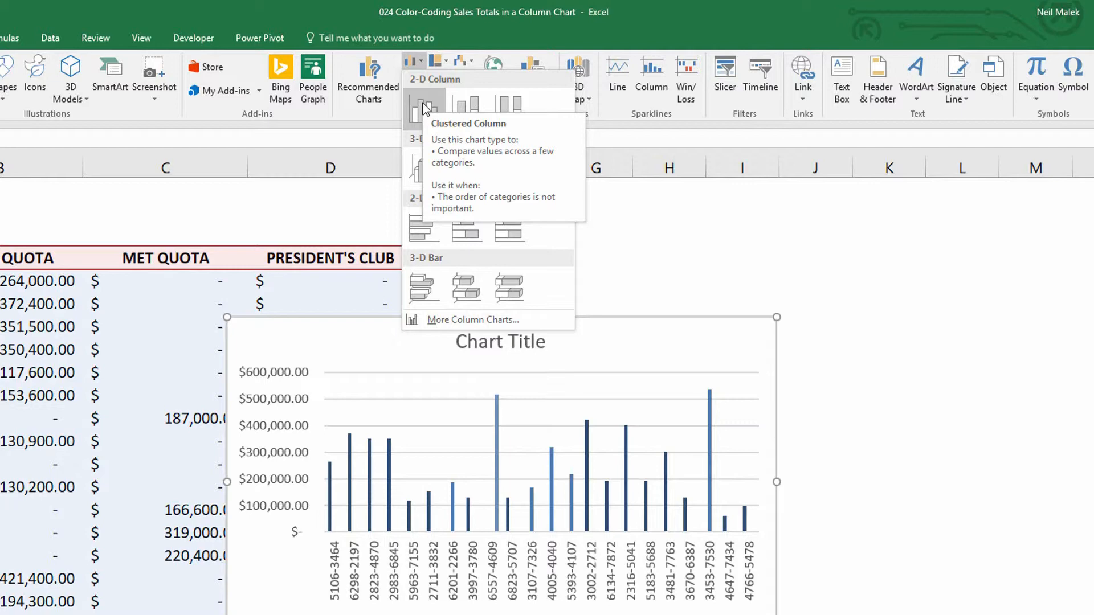
{"action": "left_click", "coordinate": [424, 108]}
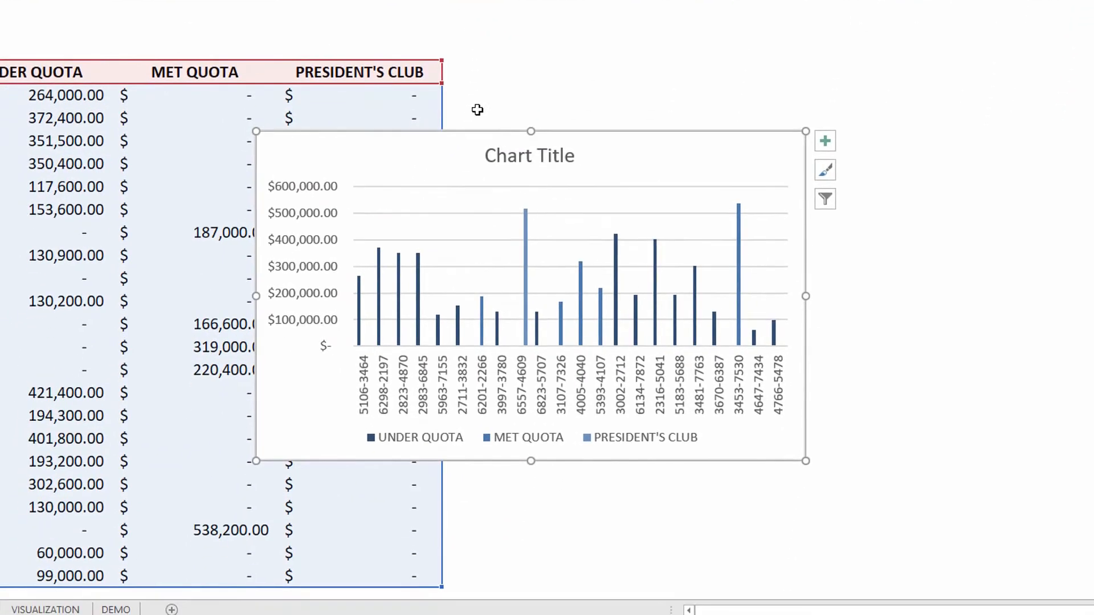
Delete the chart's title, legend and horizontal axis labels
{"action": "left_click", "coordinate": [501, 160]}
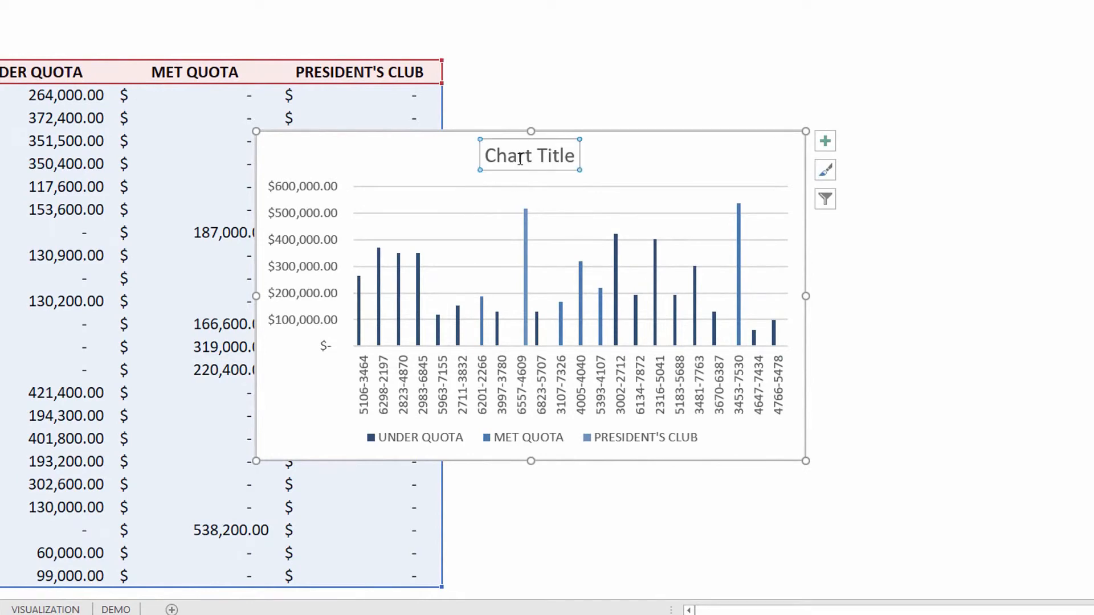
{"action": "key", "text": "Delete"}
{"action": "left_click", "coordinate": [535, 440]}
{"action": "key", "text": "Delete"}
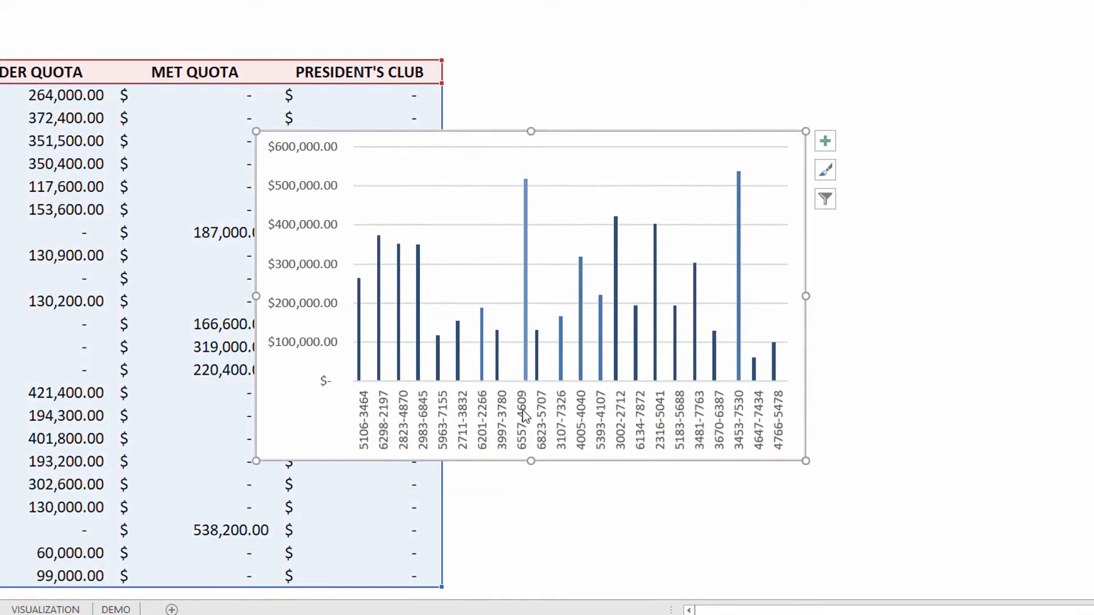
{"action": "left_click", "coordinate": [529, 410]}
{"action": "key", "text": "Delete"}
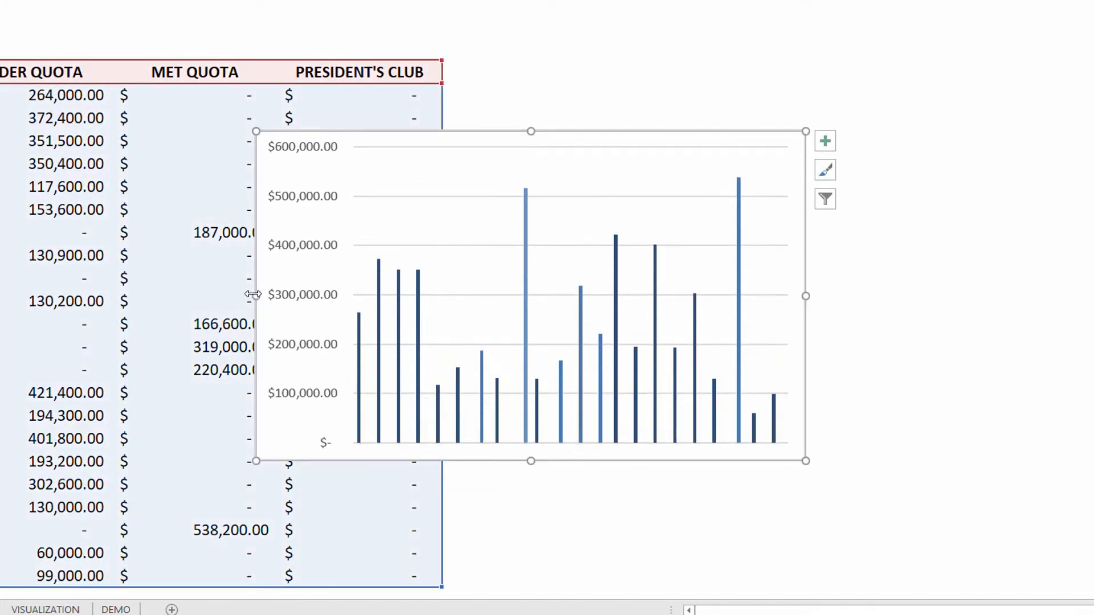
Remove the chart's vertical axis, and widen and reposition the chart beside the PRESIDENT'S CLUB column, over columns E to N
{"action": "left_click_drag", "start_coordinate": [256, 296], "coordinate": [125, 296]}
{"action": "left_click", "coordinate": [175, 304]}
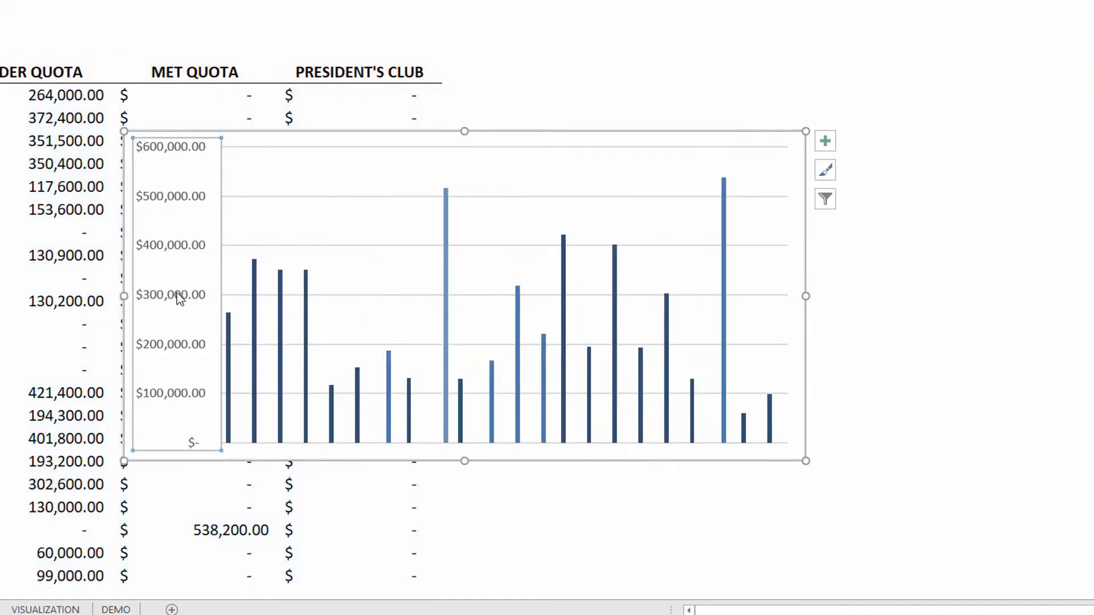
{"action": "key", "text": "Delete"}
{"action": "left_click_drag", "start_coordinate": [513, 131], "coordinate": [856, 63]}
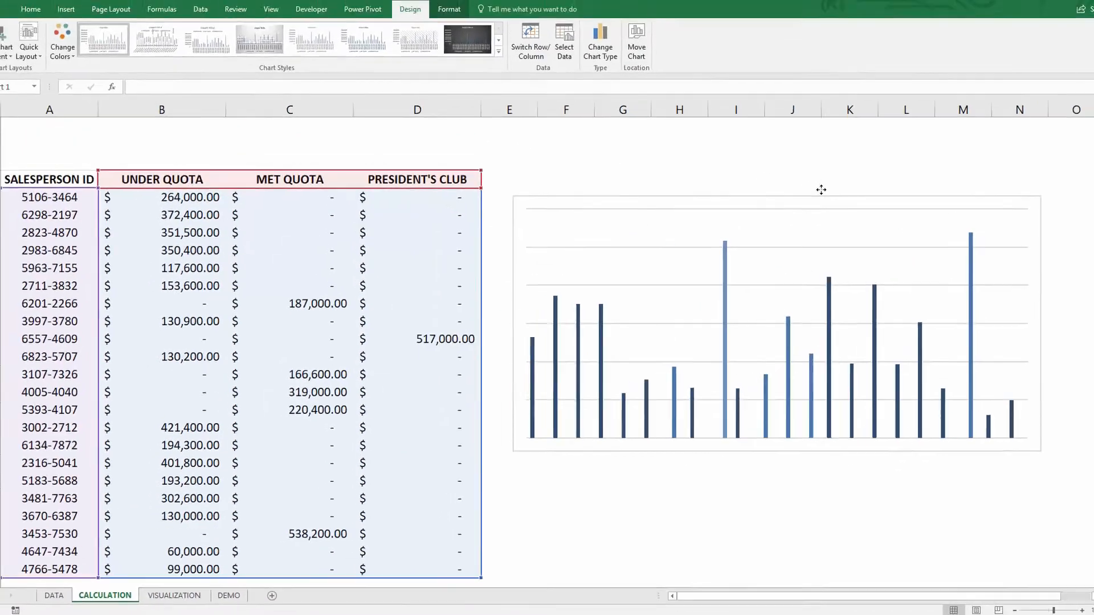
{"action": "left_click_drag", "start_coordinate": [794, 186], "coordinate": [785, 183]}
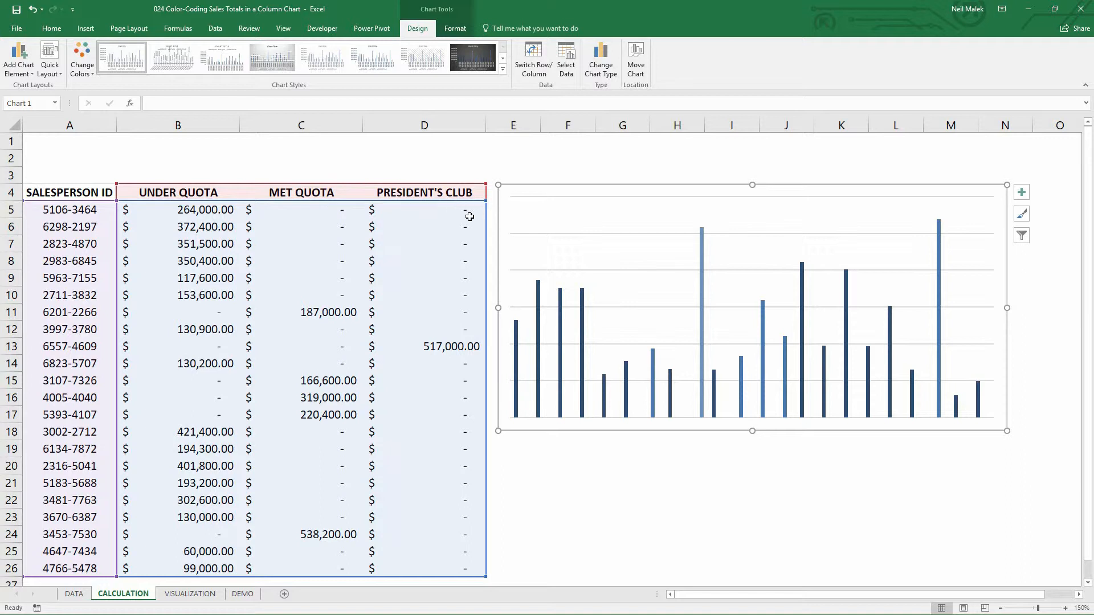
Set the chart's series overlap to 100% and its gap width to 50%
{"action": "left_click", "coordinate": [538, 323]}
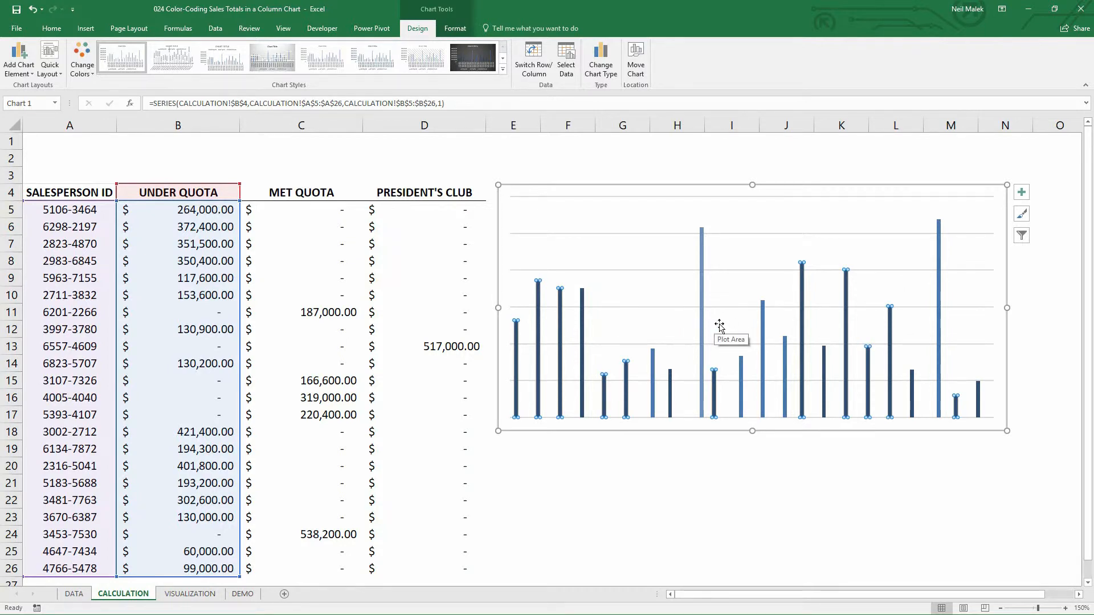
{"action": "key", "text": "ctrl+1"}
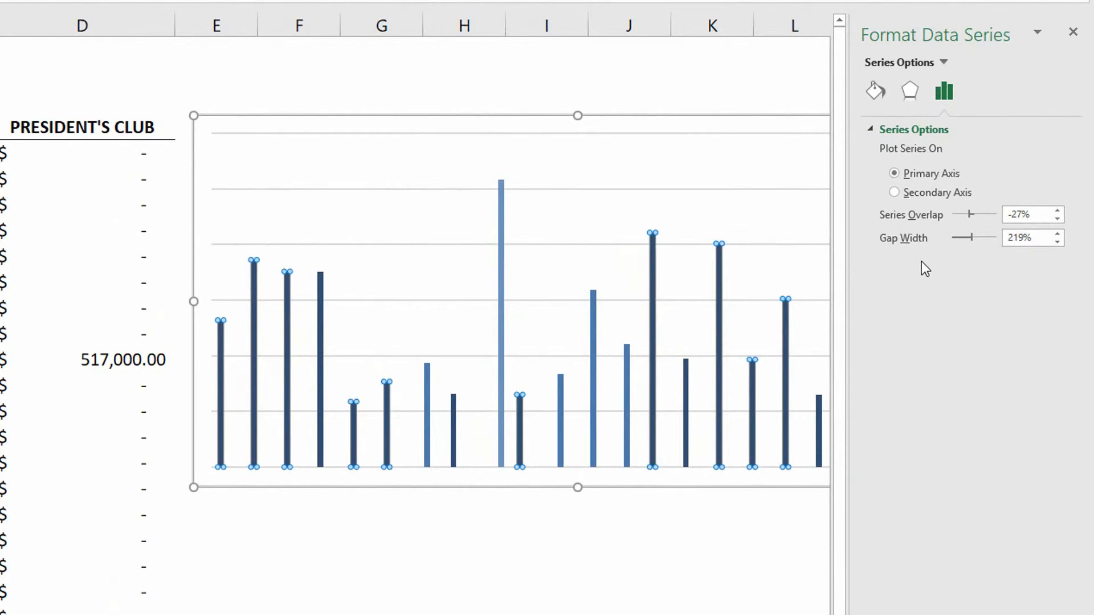
{"action": "left_click_drag", "start_coordinate": [968, 213], "coordinate": [980, 213]}
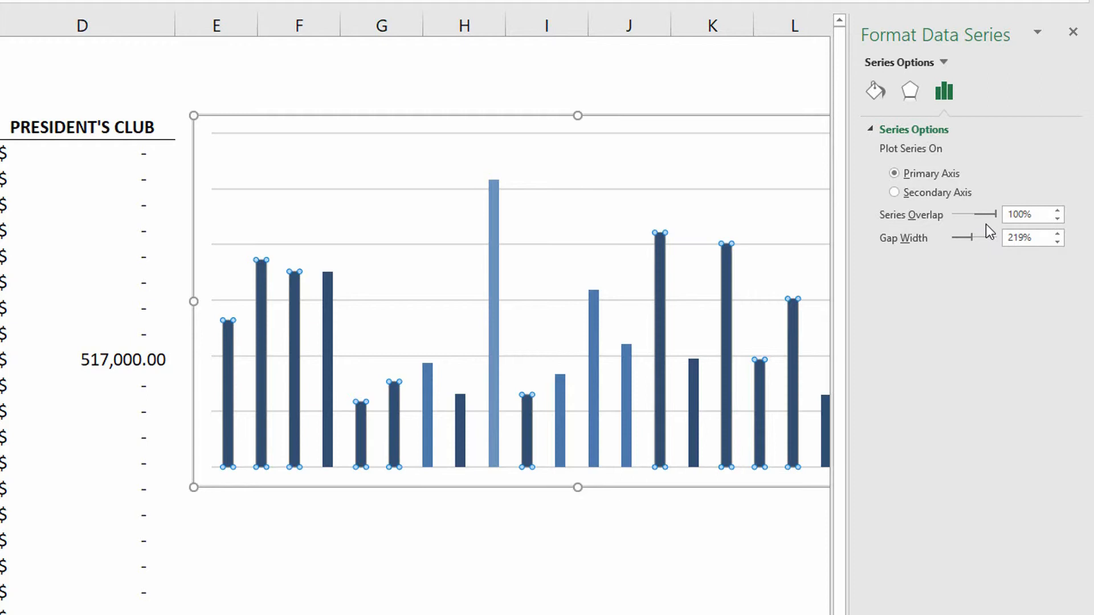
{"action": "left_click", "coordinate": [1037, 241]}
{"action": "type", "text": "50"}
{"action": "key", "text": "Return"}
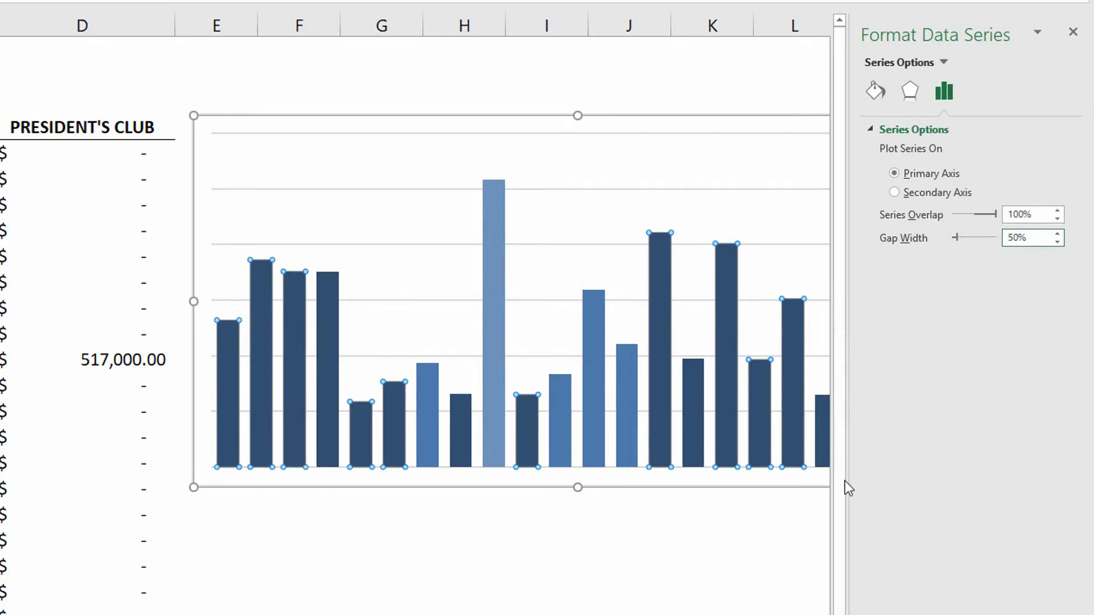
Fill the UNDER QUOTA series columns with the darkest gray shade beneath white in the theme colors
{"action": "scroll", "coordinate": [416, 302], "scroll_direction": "right", "scroll_amount": 2}
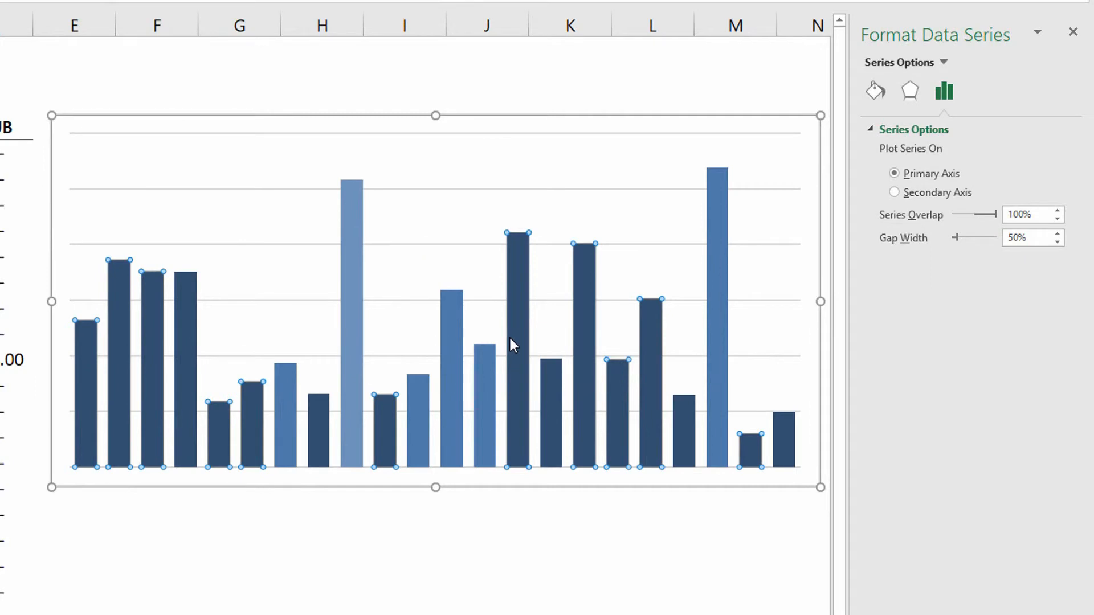
{"action": "mouse_move", "coordinate": [510, 339]}
{"action": "left_click", "coordinate": [876, 91]}
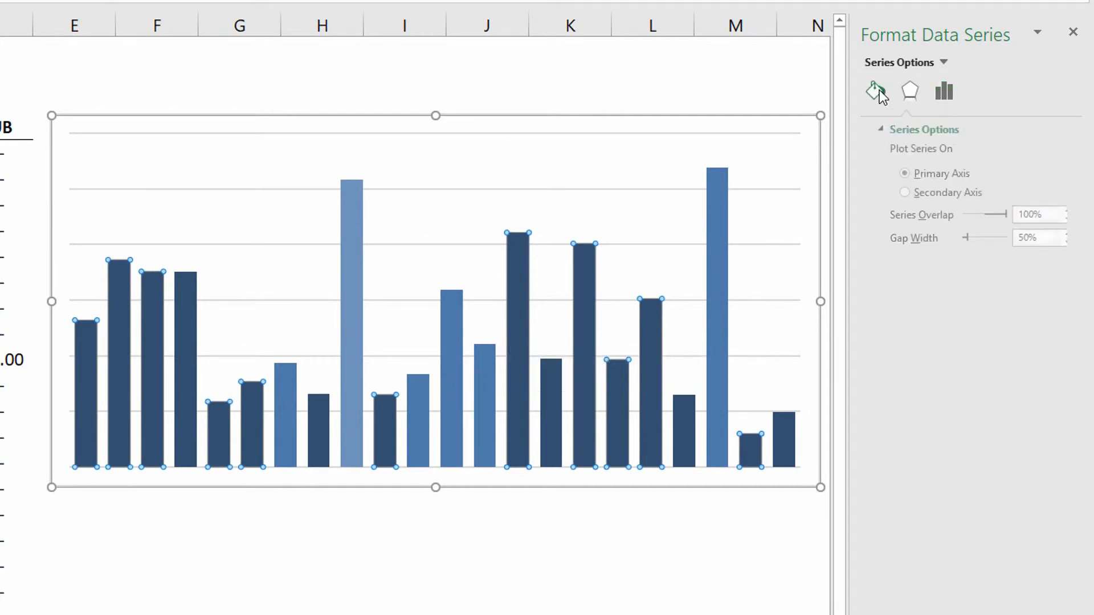
{"action": "left_click", "coordinate": [868, 130]}
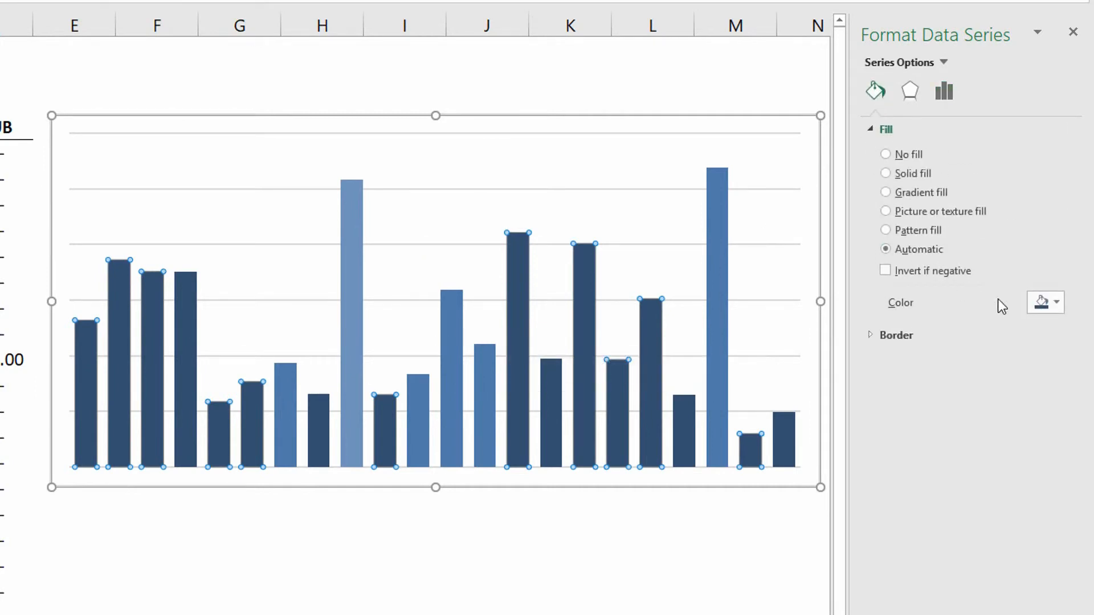
{"action": "left_click", "coordinate": [1056, 303]}
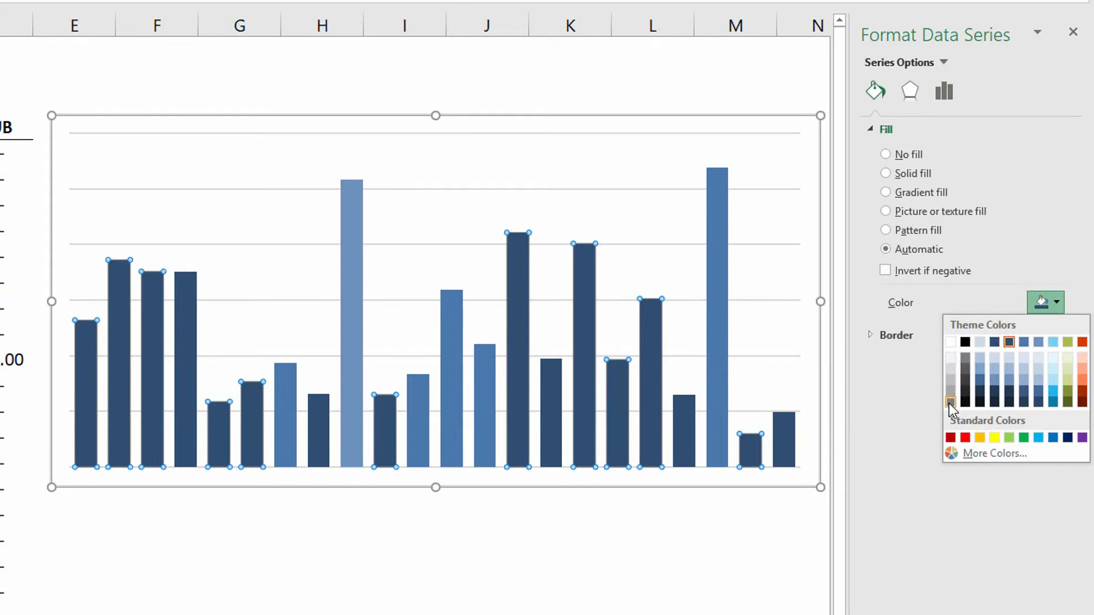
{"action": "left_click", "coordinate": [950, 402]}
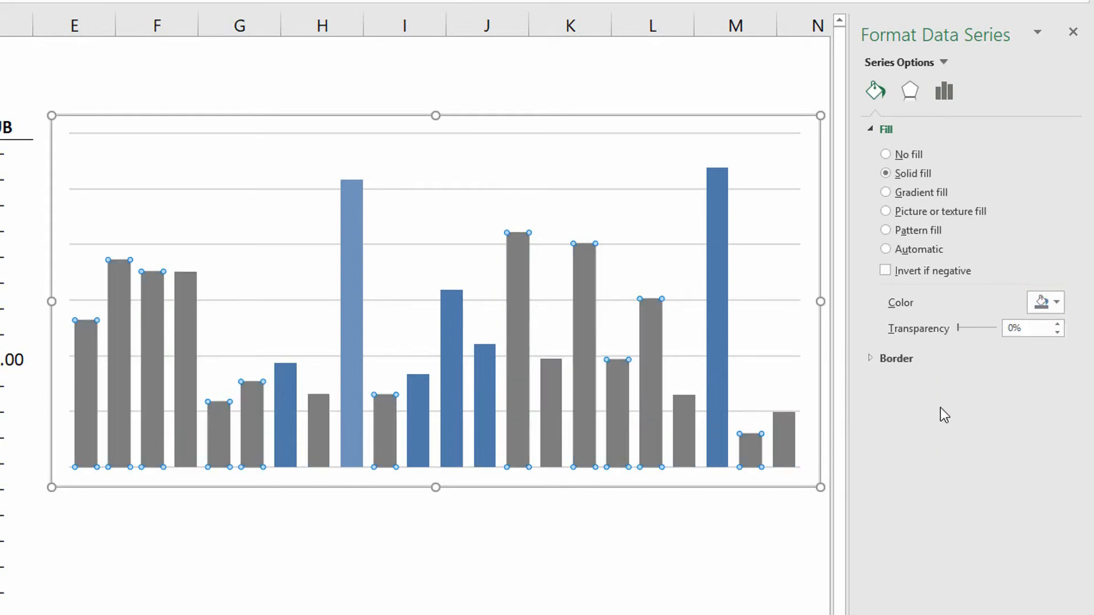
Recolor the MET QUOTA series columns with the dark blue theme color
{"action": "left_click", "coordinate": [448, 393]}
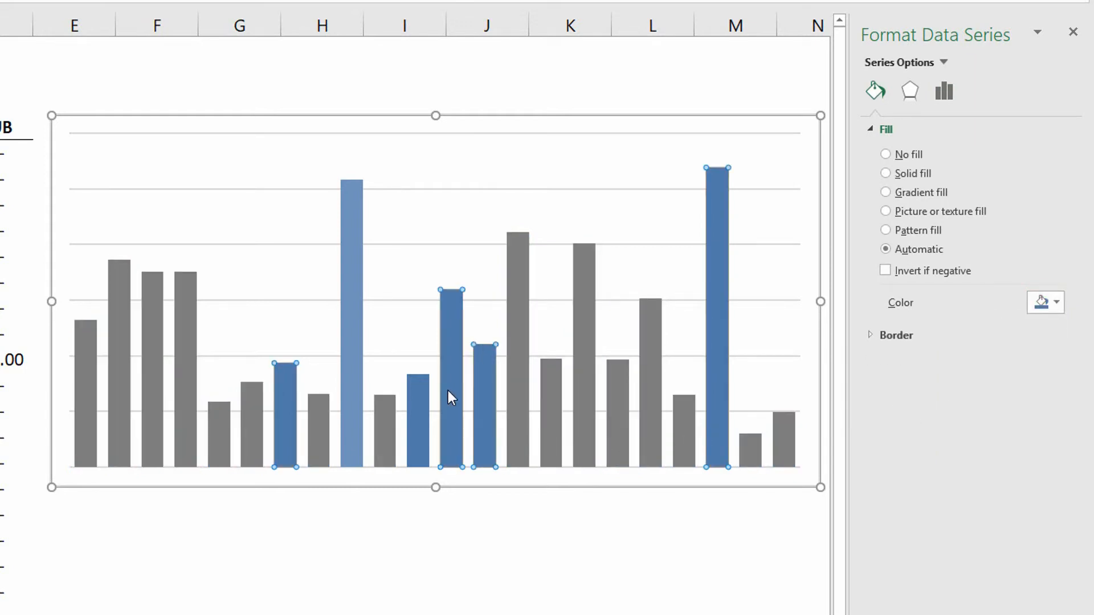
{"action": "left_click", "coordinate": [1057, 302]}
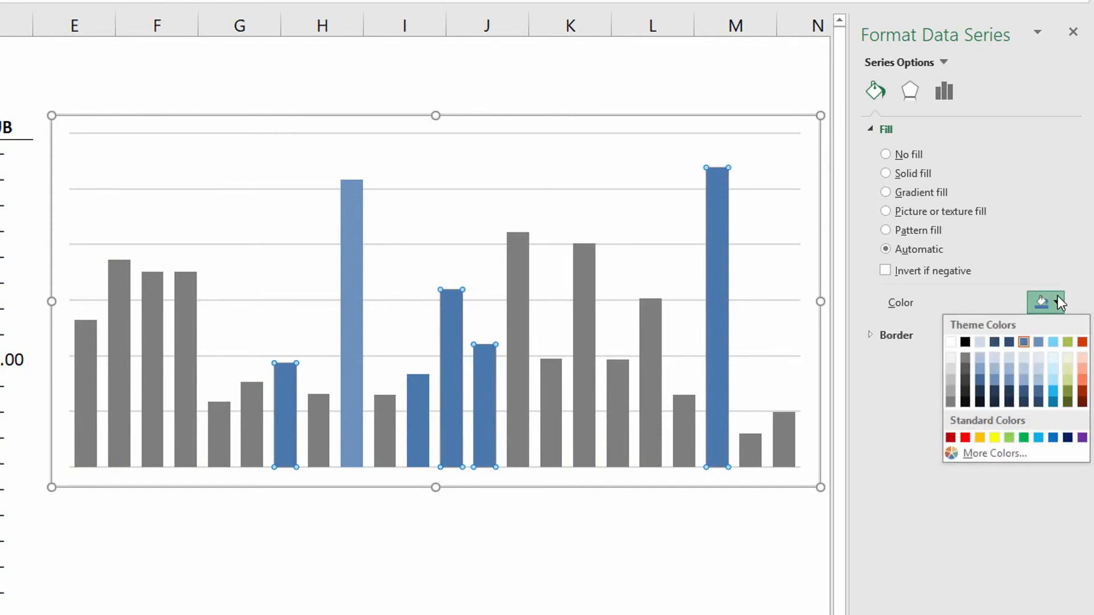
{"action": "left_click", "coordinate": [1008, 341]}
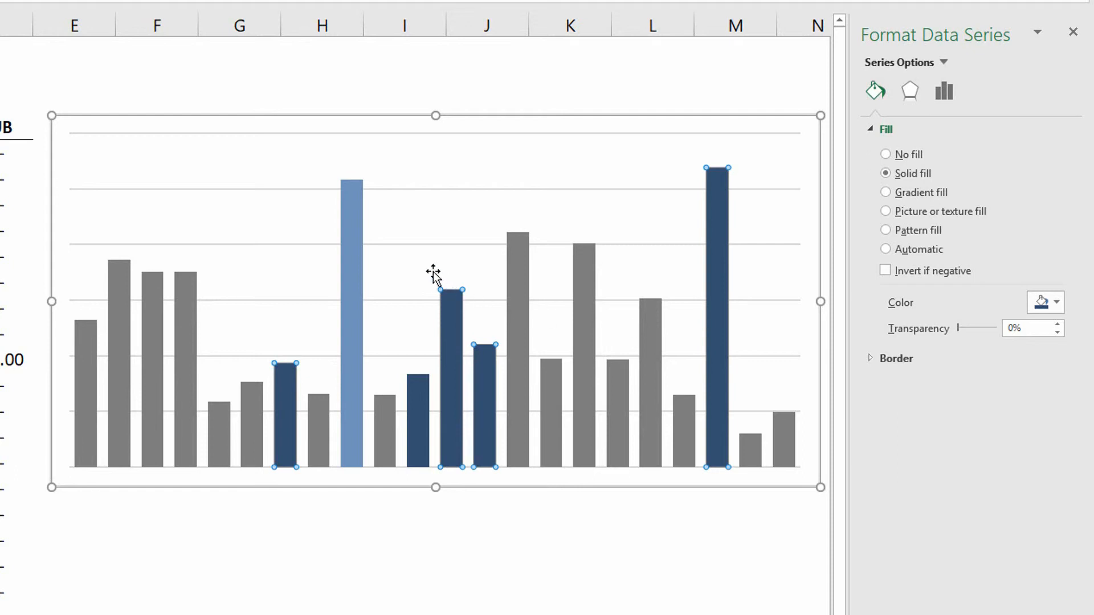
Recolor the PRESIDENT'S CLUB series column with the green theme color, and deselect the chart
{"action": "left_click", "coordinate": [345, 225]}
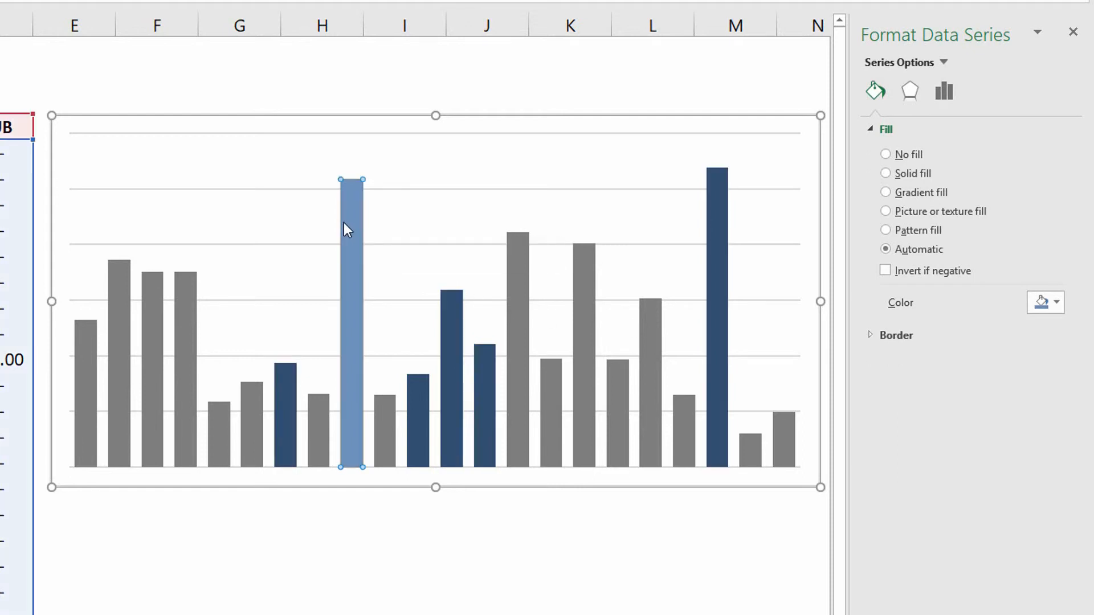
{"action": "left_click", "coordinate": [1050, 308]}
{"action": "left_click", "coordinate": [1069, 342]}
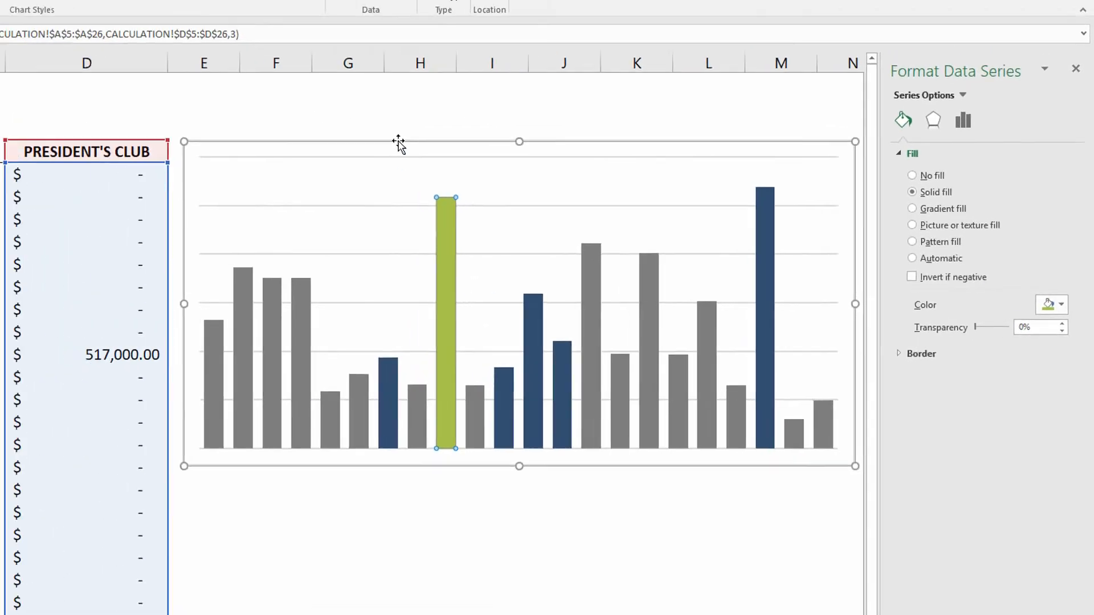
{"action": "left_click", "coordinate": [116, 143]}
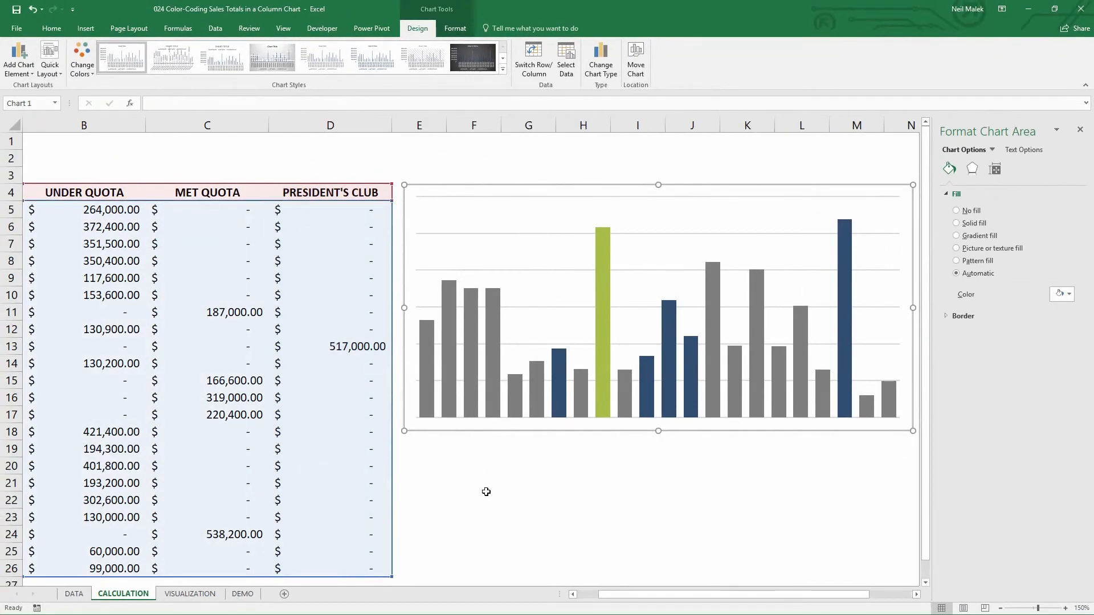
{"action": "left_click", "coordinate": [484, 494]}
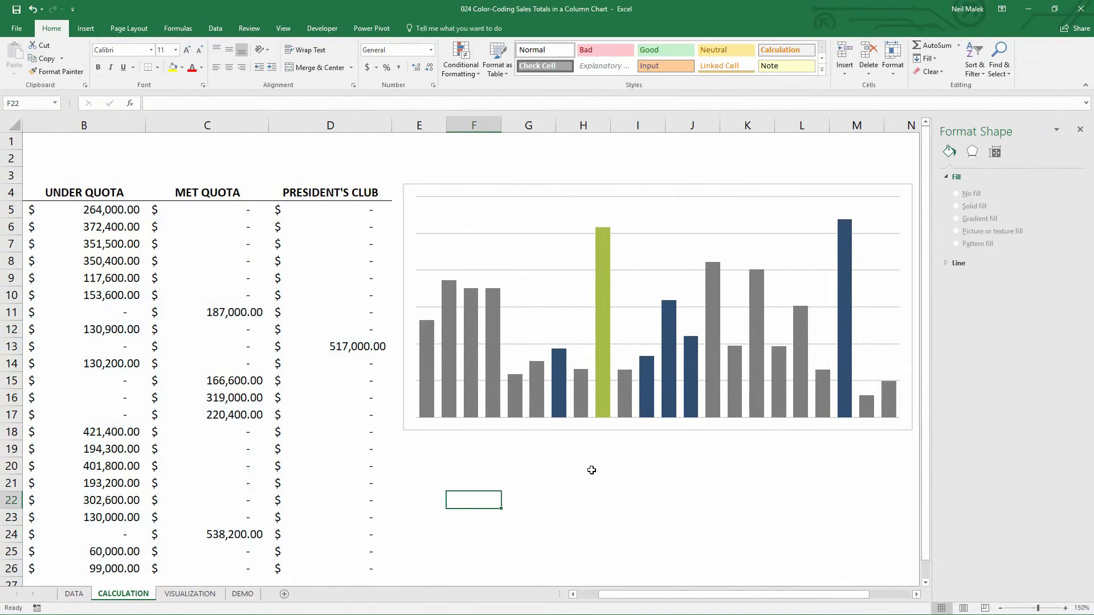
On the DATA sheet, set the YTD SALES value in cell C7 for the Silicon Valley salesperson to 815000
{"action": "left_click", "coordinate": [76, 594]}
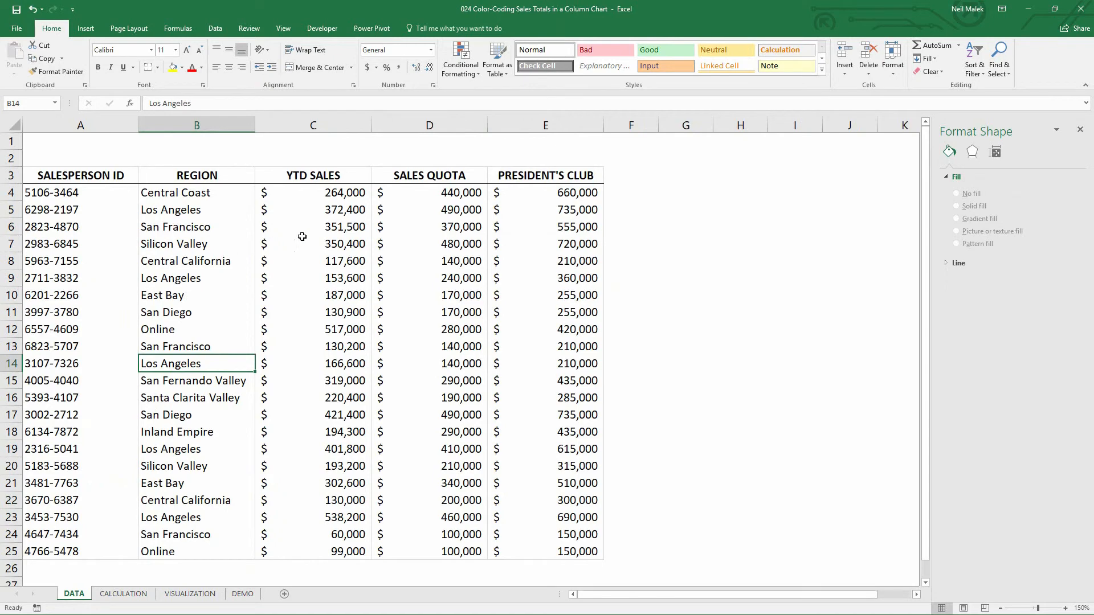
{"action": "left_click", "coordinate": [330, 244]}
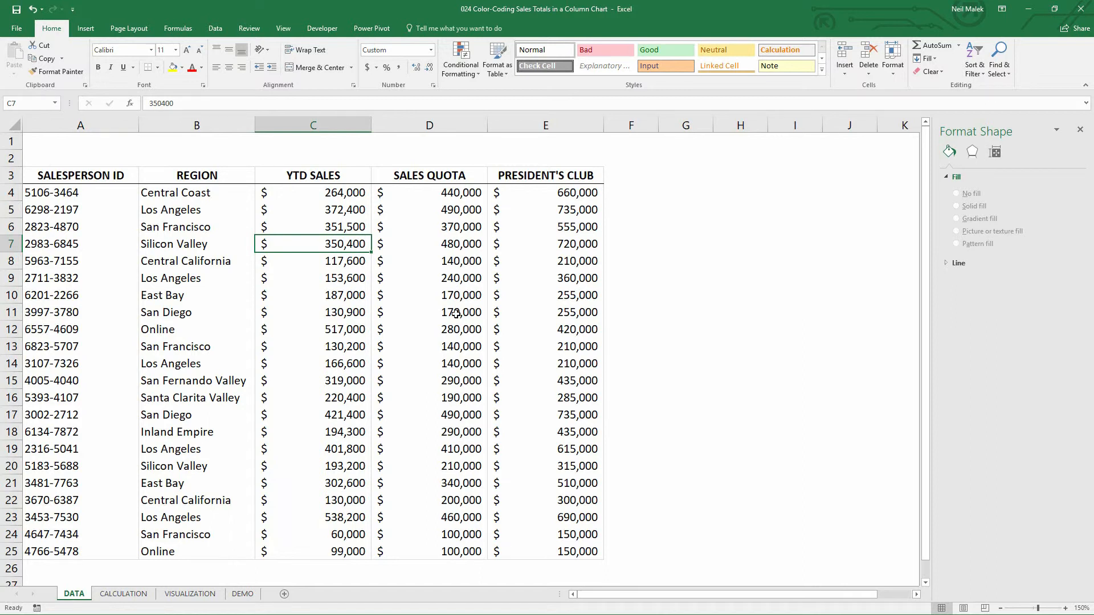
{"action": "type", "text": "8"}
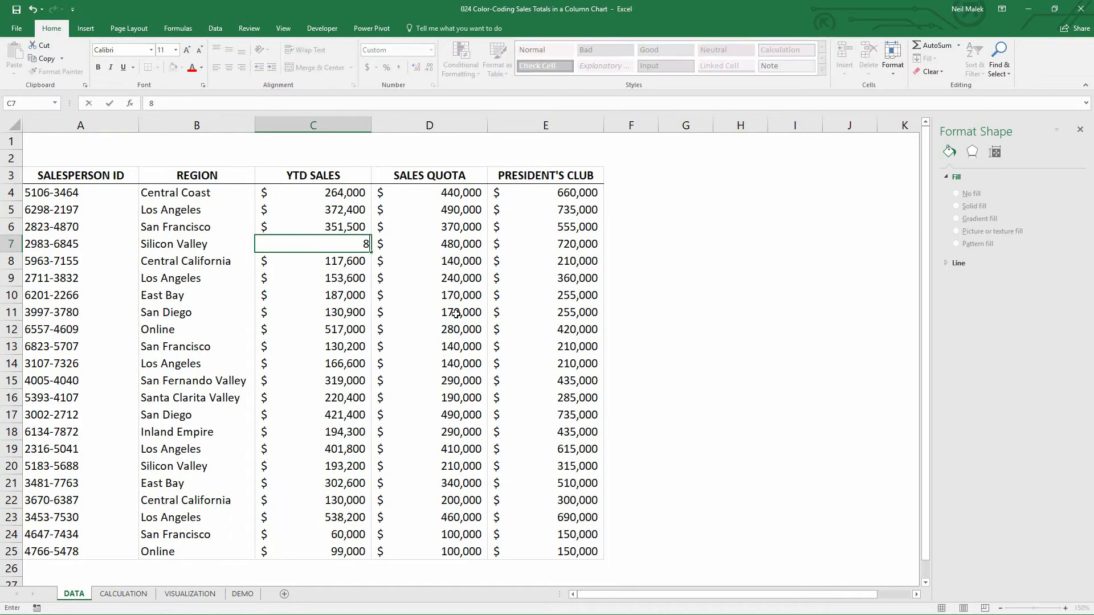
{"action": "type", "text": "15000"}
{"action": "key", "text": "Return"}
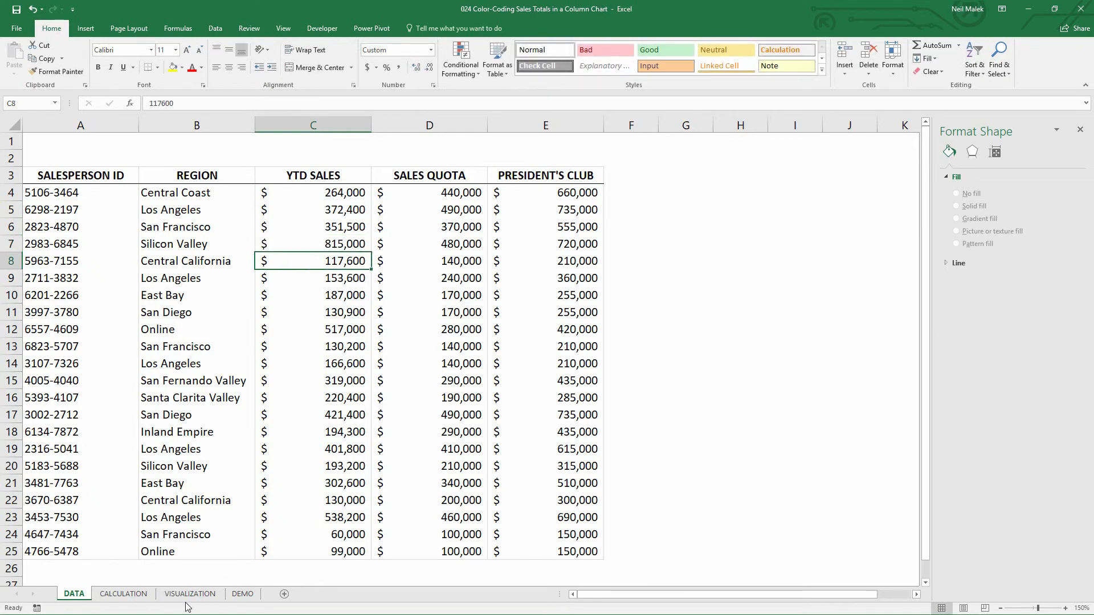
Examine the chart's color-coded columns on the CALCULATION sheet and the MET QUOTA formula in cell C14
{"action": "left_click", "coordinate": [123, 594]}
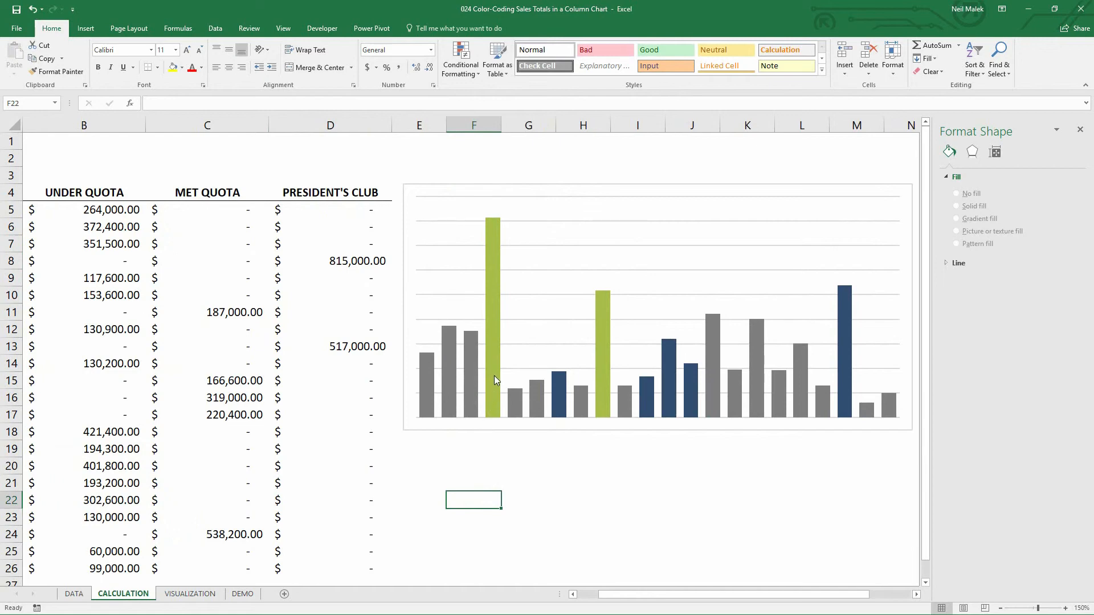
{"action": "mouse_move", "coordinate": [600, 314]}
{"action": "mouse_move", "coordinate": [891, 402]}
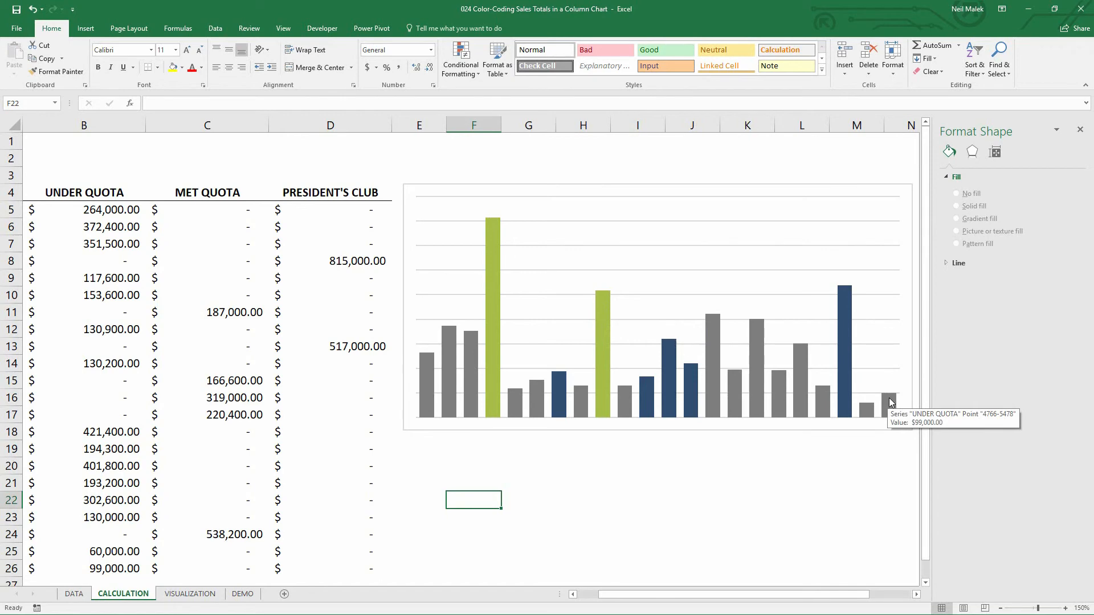
{"action": "mouse_move", "coordinate": [670, 405]}
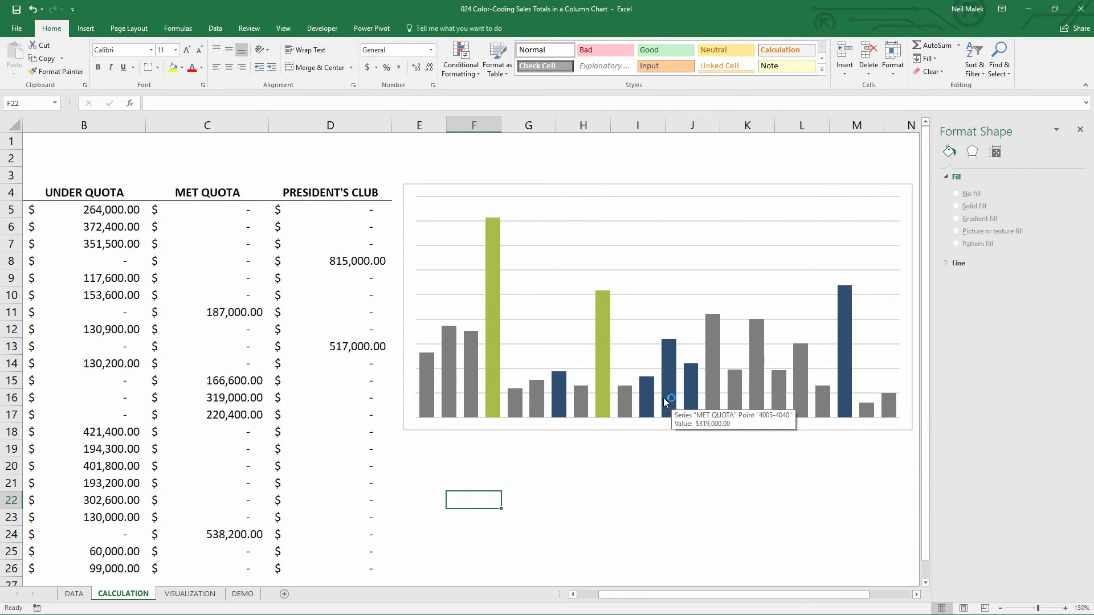
{"action": "double_click", "coordinate": [246, 362]}
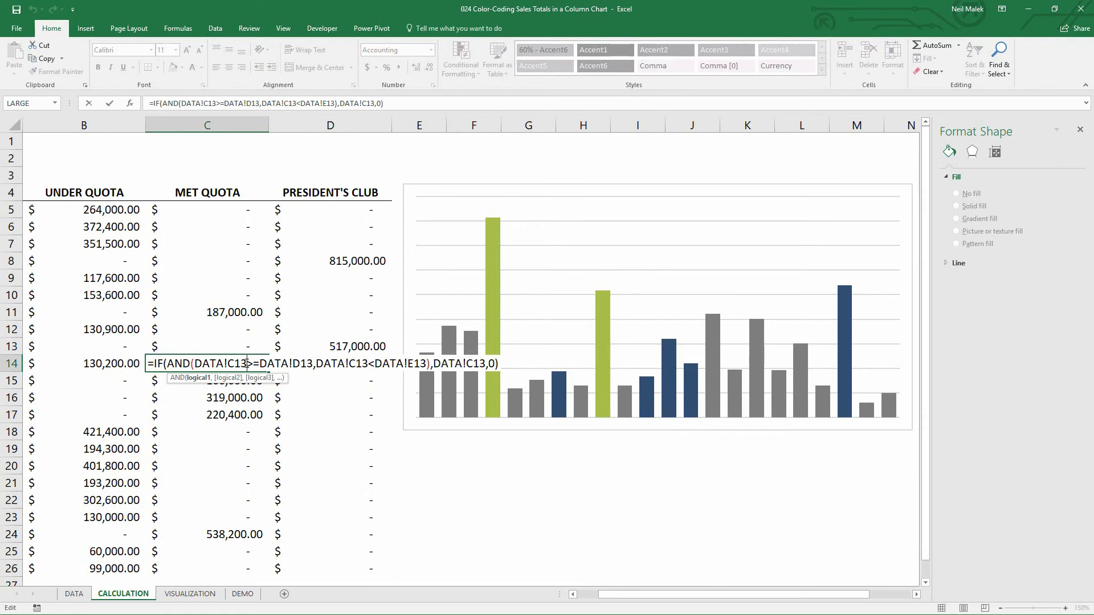
{"action": "key", "text": "Escape"}
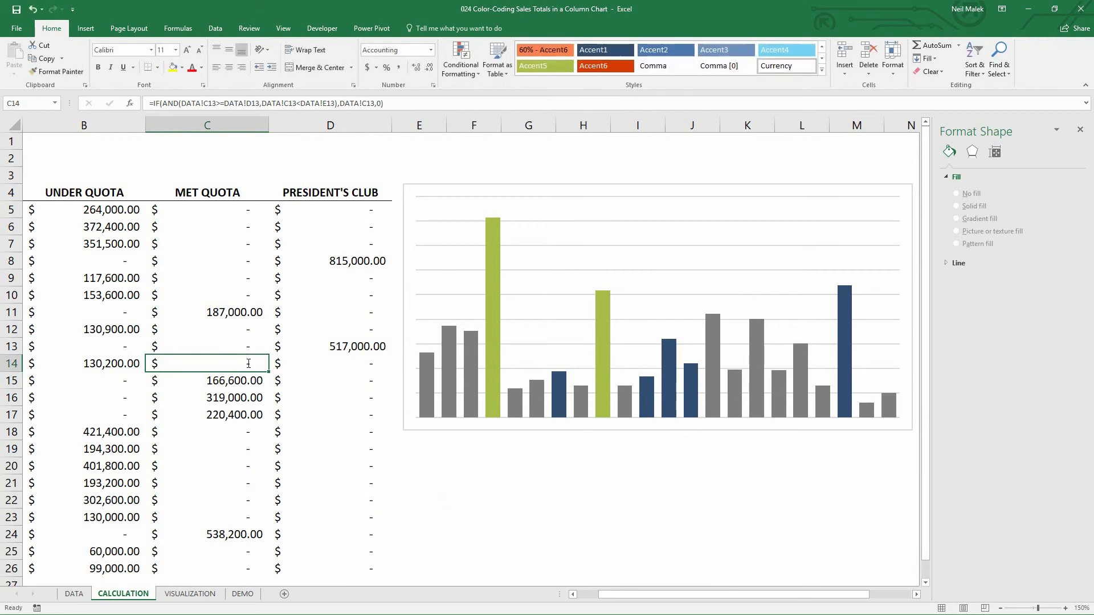